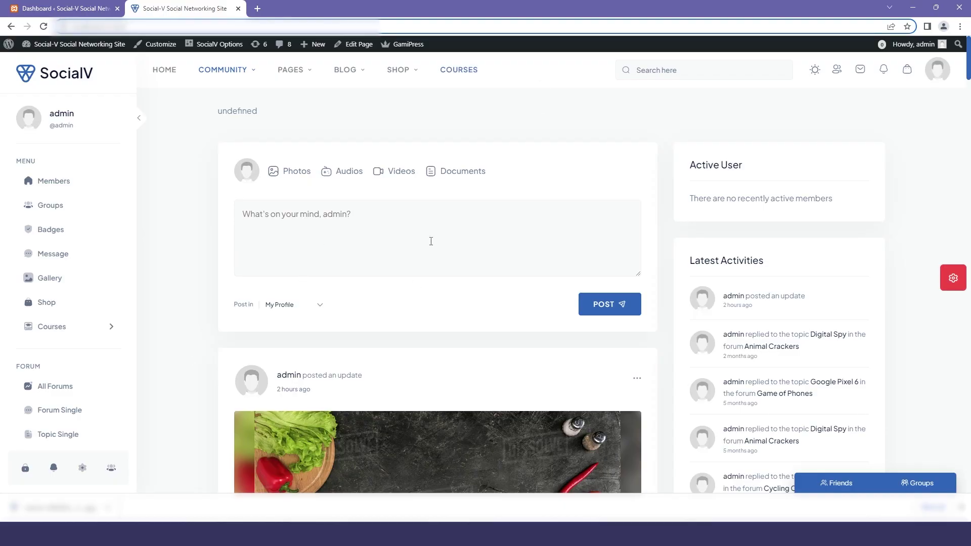
Browse the full SocialV All Forums list, then return to the WordPress Dashboard tab
{"action": "left_click", "coordinate": [53, 390]}
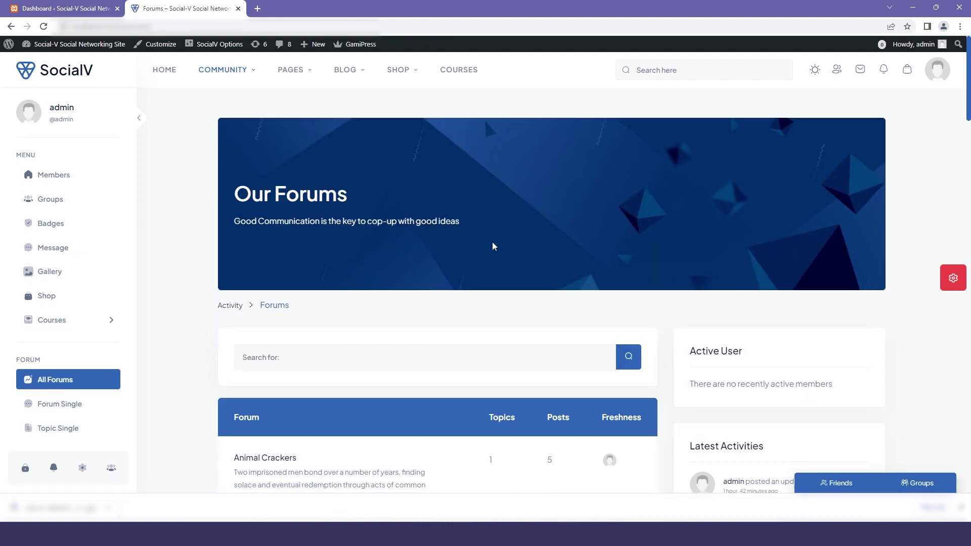
{"action": "scroll", "coordinate": [494, 247], "scroll_direction": "down", "scroll_amount": 10}
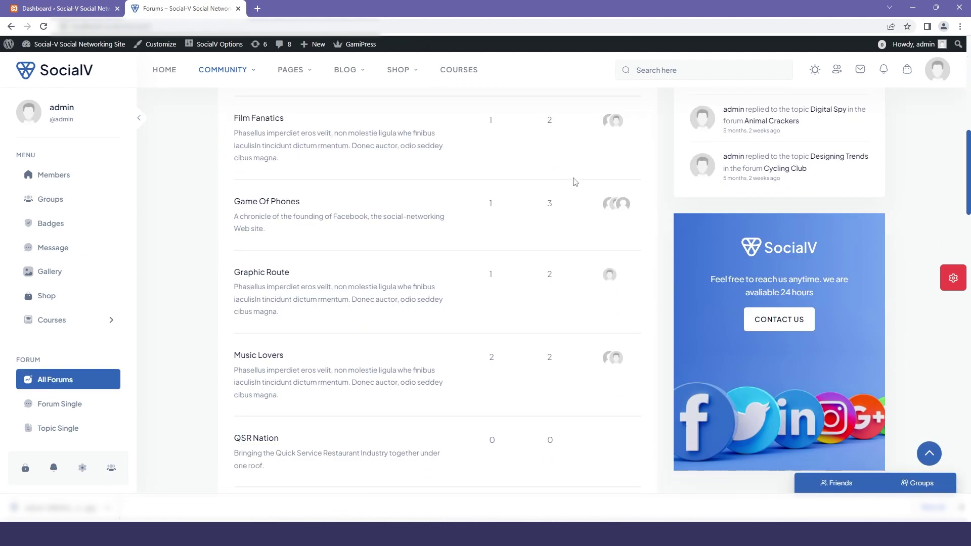
{"action": "scroll", "coordinate": [575, 182], "scroll_direction": "down", "scroll_amount": 17}
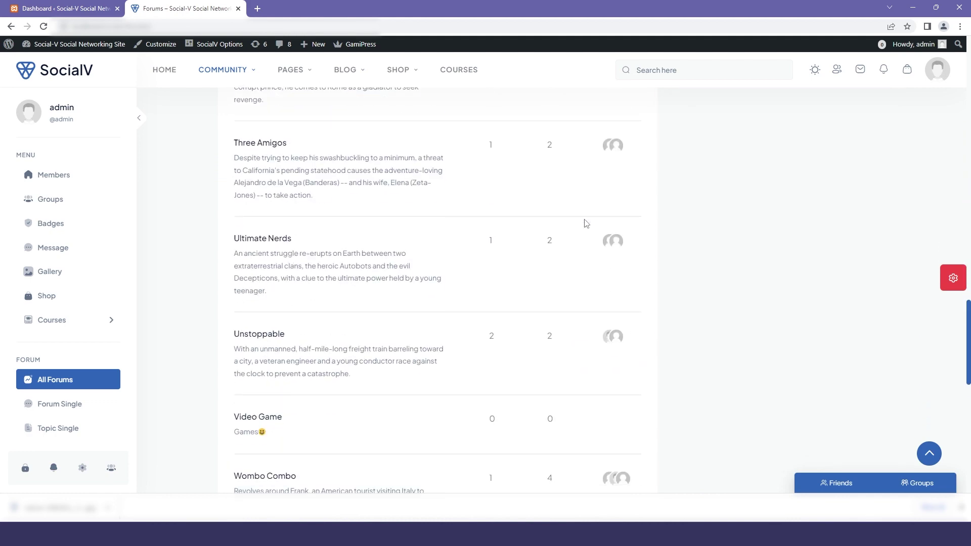
{"action": "scroll", "coordinate": [586, 223], "scroll_direction": "down", "scroll_amount": 10}
{"action": "scroll", "coordinate": [583, 231], "scroll_direction": "up", "scroll_amount": 5}
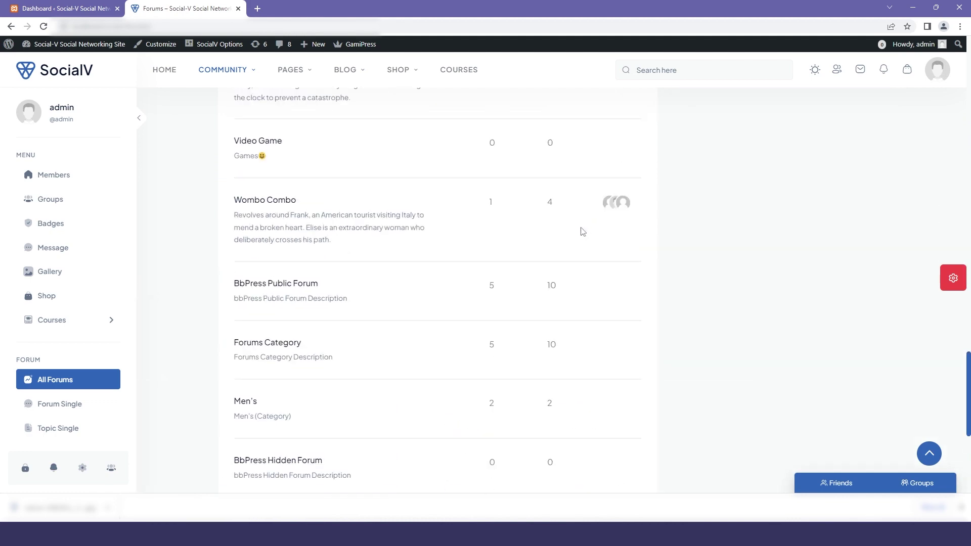
{"action": "scroll", "coordinate": [582, 228], "scroll_direction": "up", "scroll_amount": 10}
{"action": "key", "text": "ctrl+shift+Tab"}
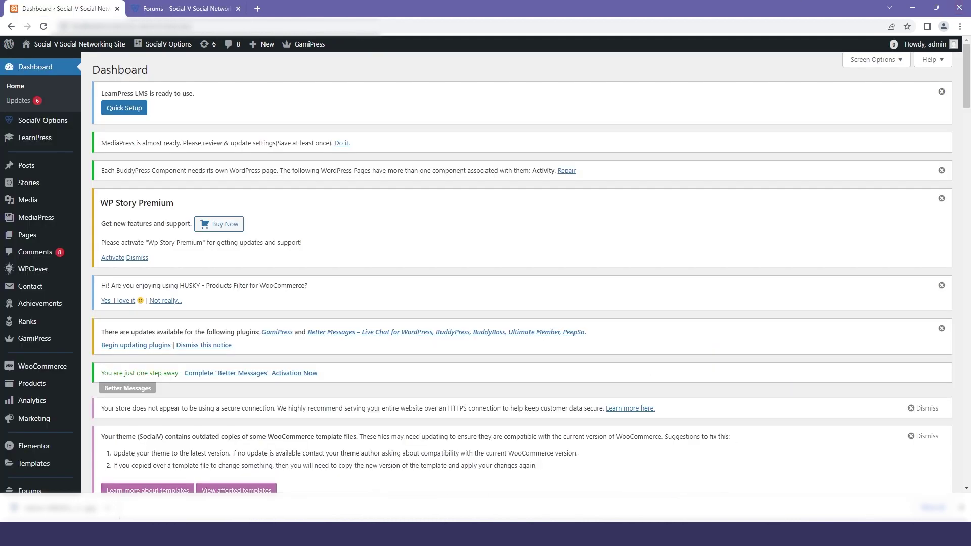
Open the Forums settings page and review Forum Features such as Revisions
{"action": "scroll", "coordinate": [217, 216], "scroll_direction": "down", "scroll_amount": 5}
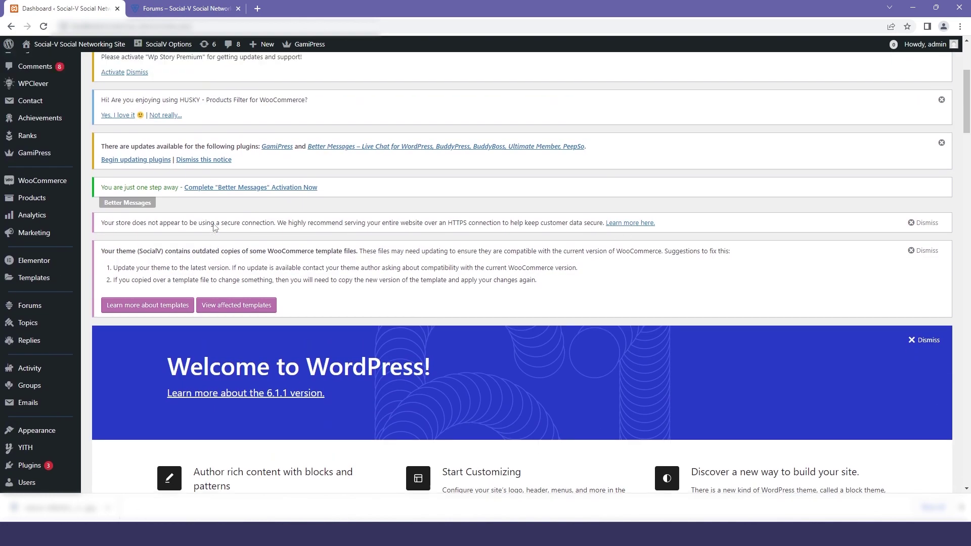
{"action": "mouse_move", "coordinate": [40, 400]}
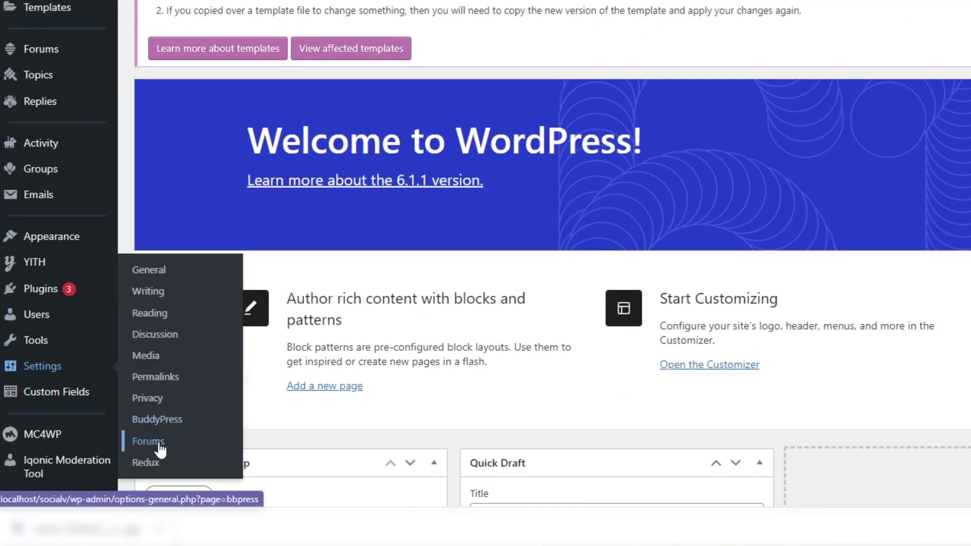
{"action": "left_click", "coordinate": [160, 448]}
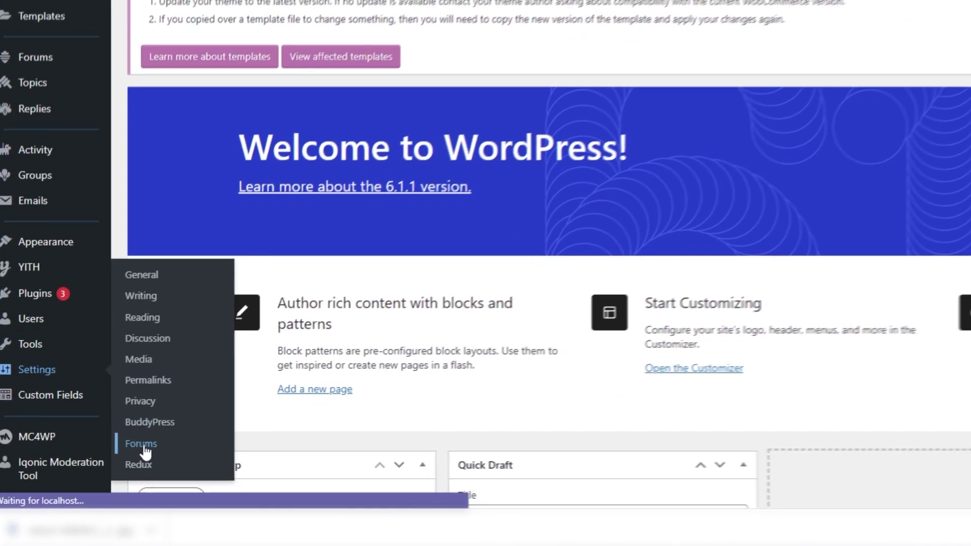
{"action": "scroll", "coordinate": [354, 273], "scroll_direction": "down", "scroll_amount": 4}
{"action": "triple_click", "coordinate": [128, 223]}
{"action": "scroll", "coordinate": [236, 202], "scroll_direction": "down", "scroll_amount": 10}
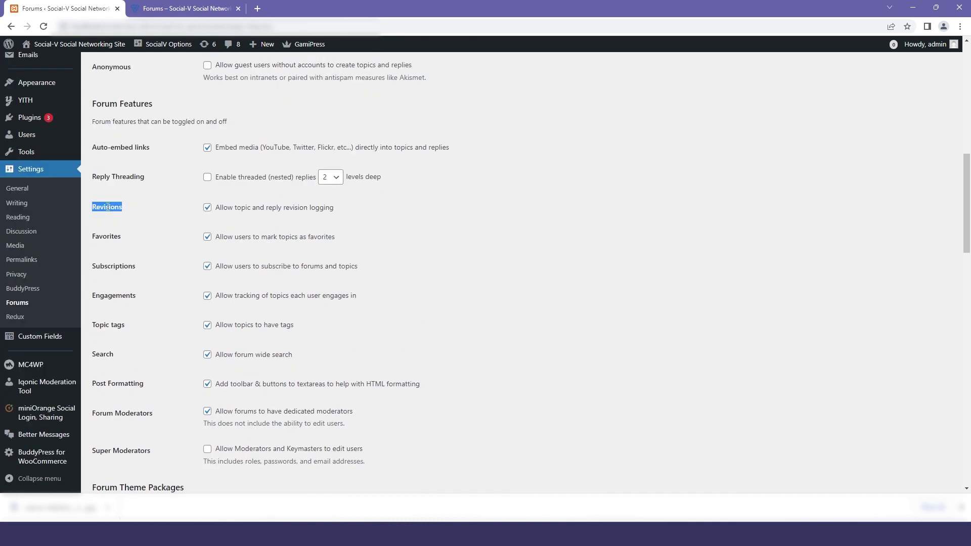
Keep bbPress Default as the theme package and review profile slugs and BuddyPress integration
{"action": "left_click", "coordinate": [235, 127]}
{"action": "left_click", "coordinate": [236, 141]}
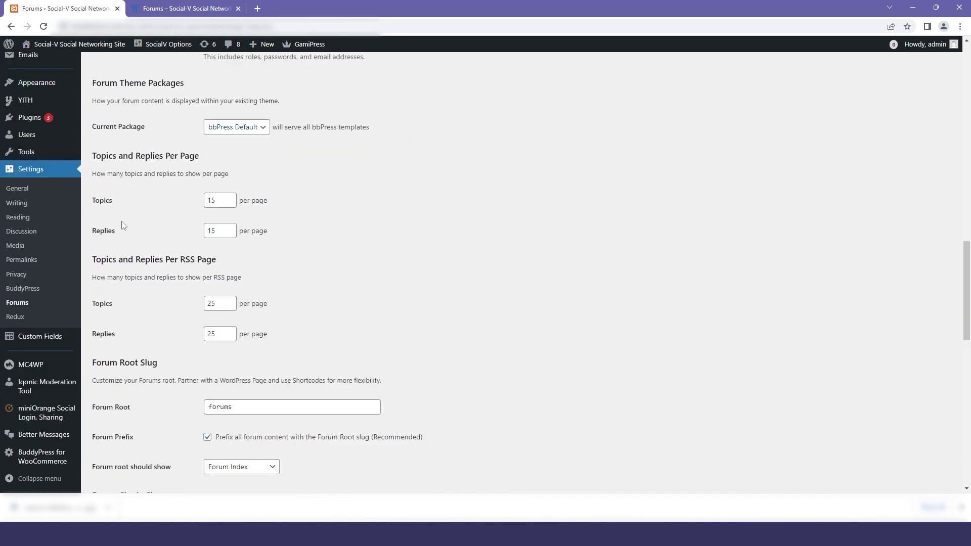
{"action": "scroll", "coordinate": [123, 223], "scroll_direction": "down", "scroll_amount": 5}
{"action": "scroll", "coordinate": [109, 191], "scroll_direction": "down", "scroll_amount": 7}
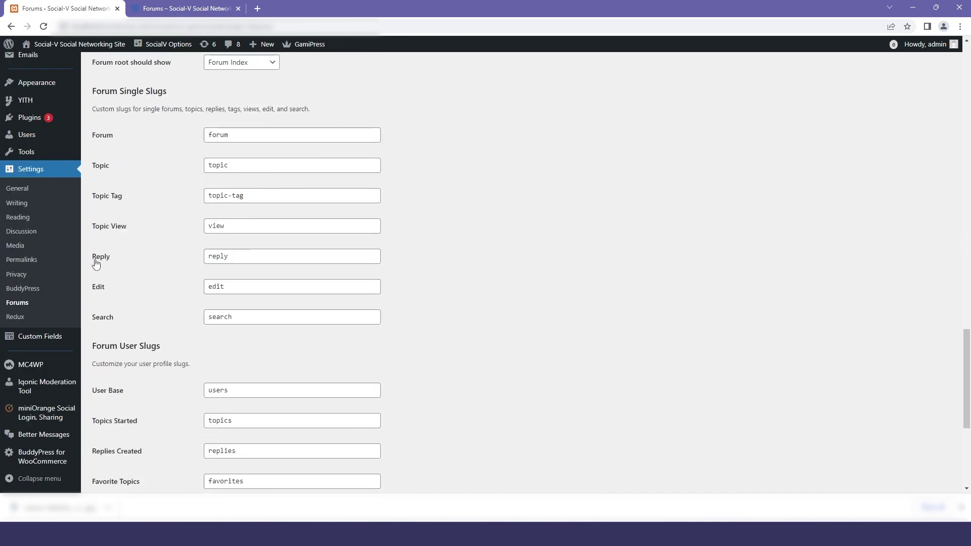
{"action": "triple_click", "coordinate": [142, 105]}
{"action": "left_click", "coordinate": [238, 162]}
{"action": "left_click_drag", "start_coordinate": [223, 311], "coordinate": [91, 318]}
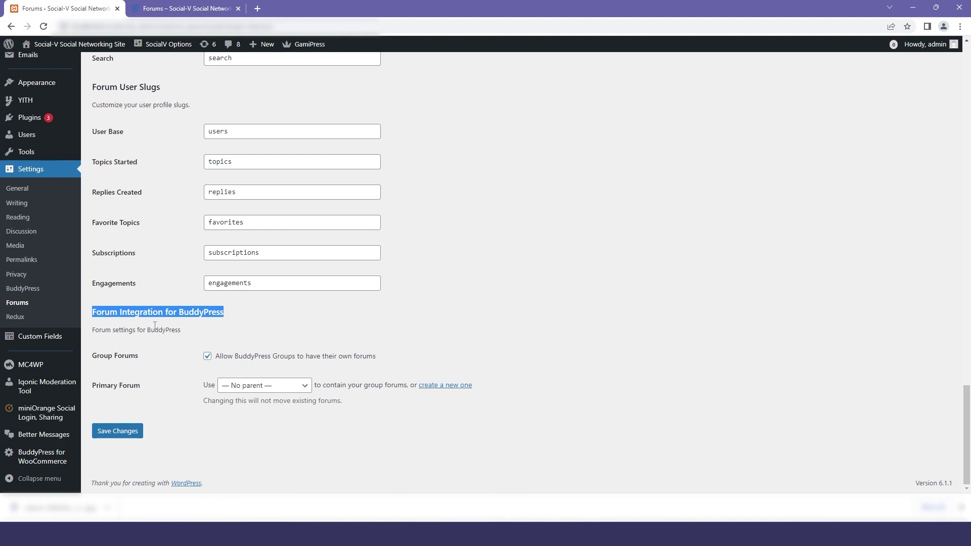
{"action": "scroll", "coordinate": [155, 325], "scroll_direction": "up", "scroll_amount": 10}
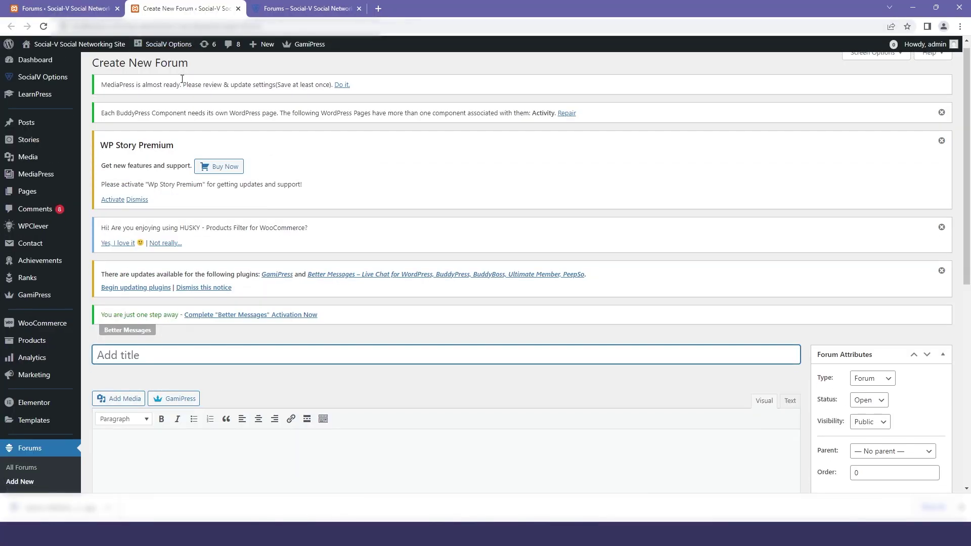
Title the new forum 'Cycling trunsting' with type Forum, status Open and visibility Public
{"action": "type", "text": "Cycli"}
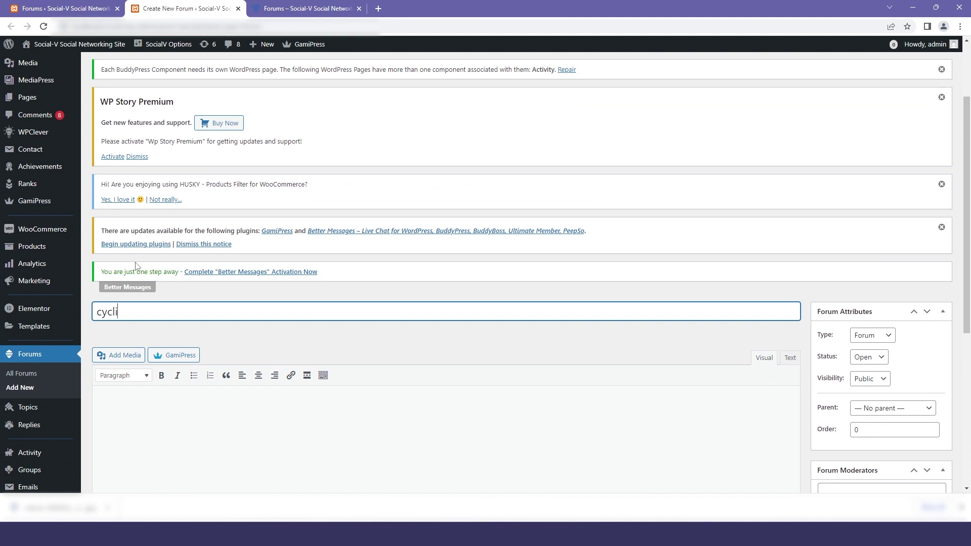
{"action": "type", "text": "ng trunsting"}
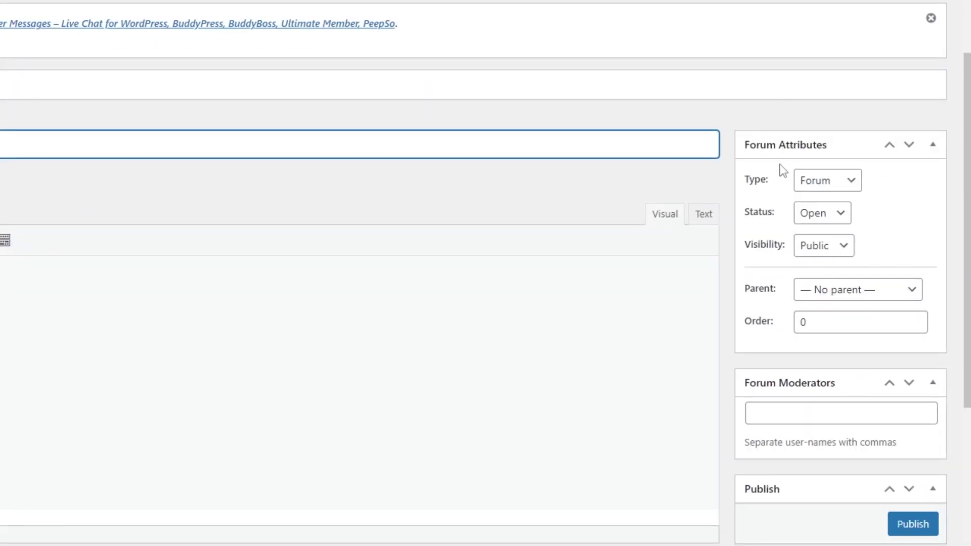
{"action": "left_click", "coordinate": [813, 183]}
{"action": "left_click", "coordinate": [811, 198]}
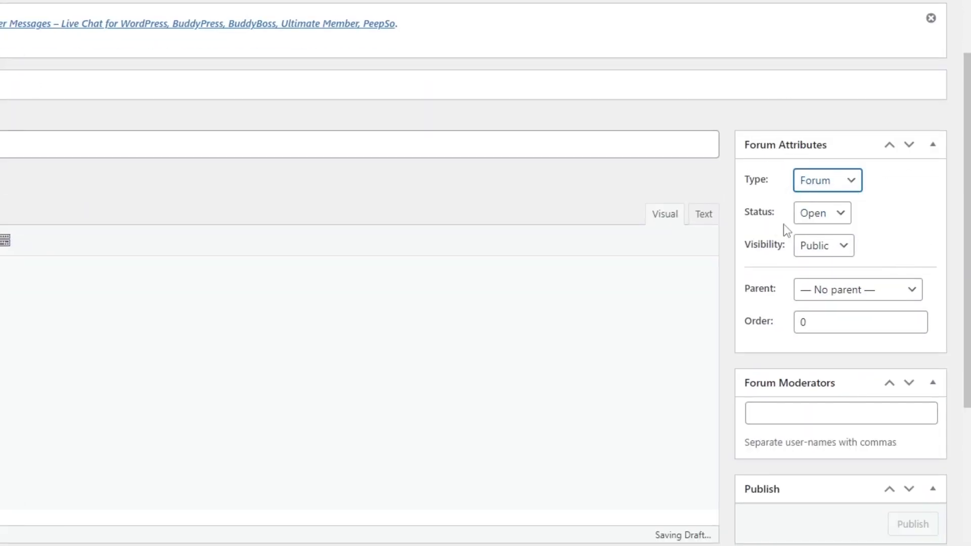
{"action": "left_click", "coordinate": [812, 216]}
{"action": "left_click", "coordinate": [817, 218]}
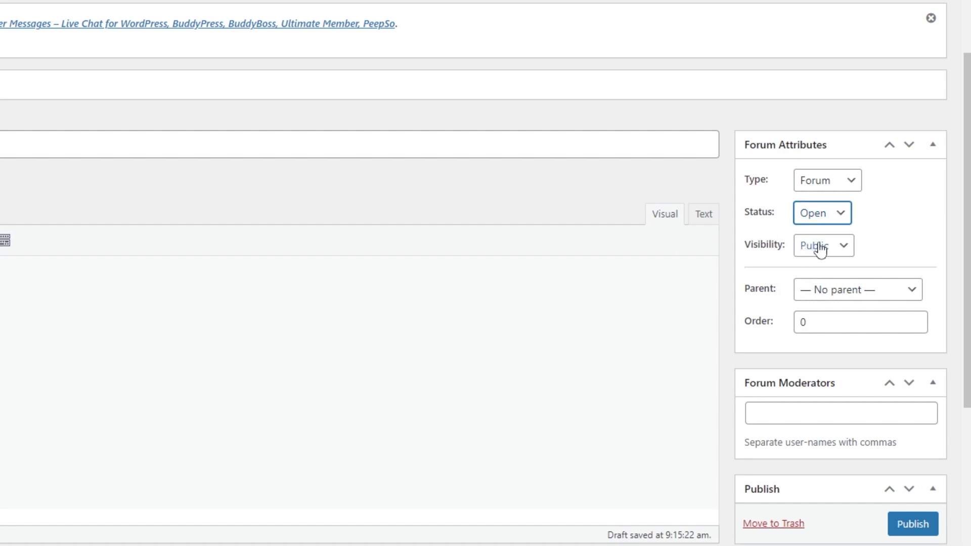
{"action": "left_click", "coordinate": [817, 247]}
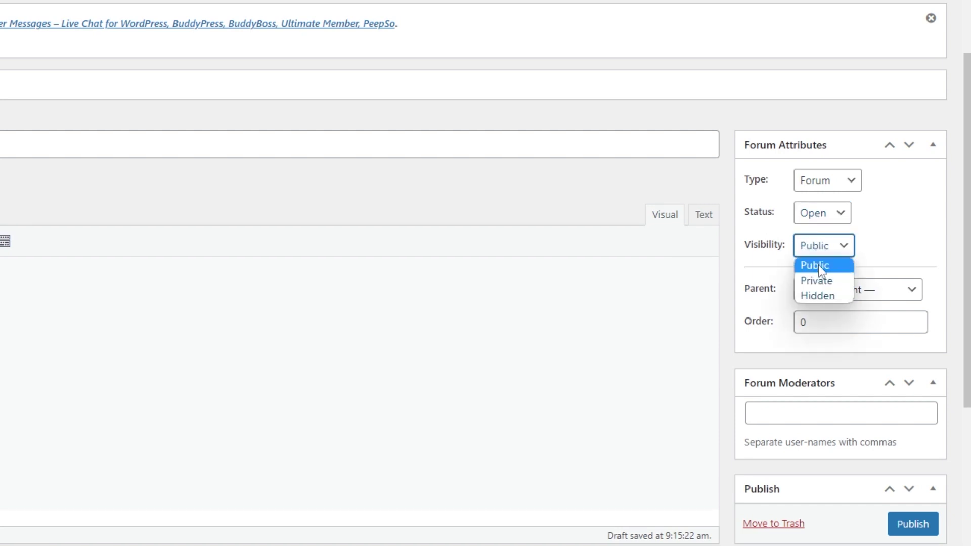
{"action": "left_click", "coordinate": [819, 264]}
Leave the forum with no parent and publish it
{"action": "scroll", "coordinate": [819, 258], "scroll_direction": "down", "scroll_amount": 3}
{"action": "left_click", "coordinate": [840, 144]}
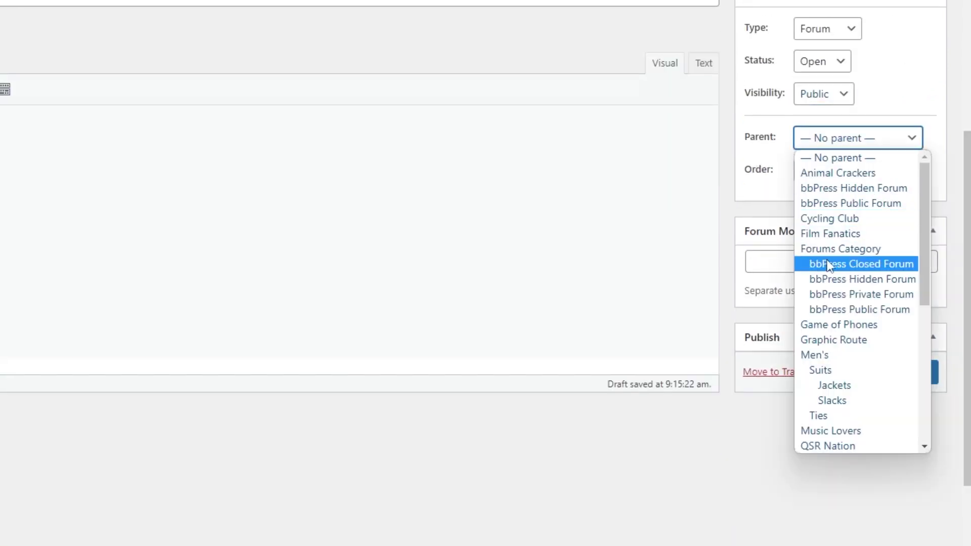
{"action": "scroll", "coordinate": [898, 147], "scroll_direction": "down", "scroll_amount": 1}
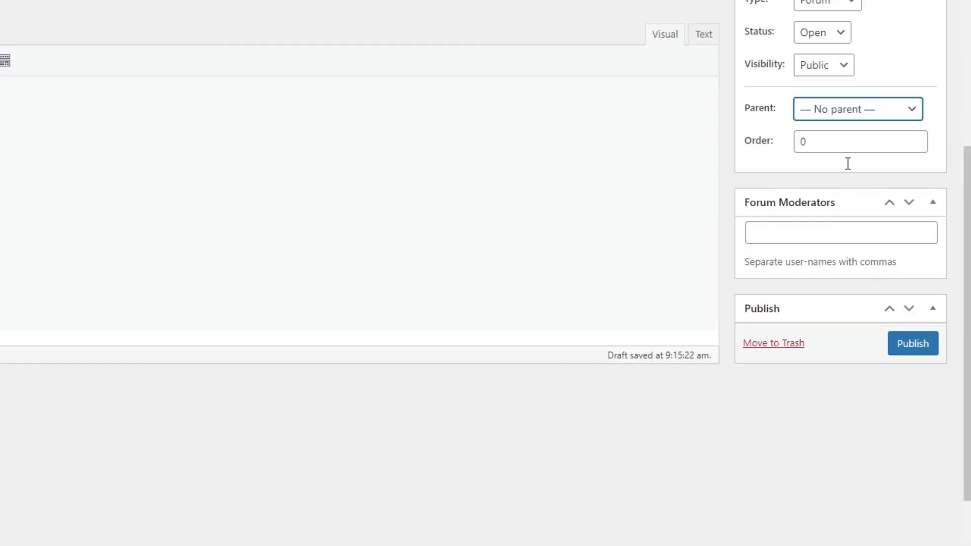
{"action": "scroll", "coordinate": [847, 162], "scroll_direction": "up", "scroll_amount": 1}
{"action": "left_click", "coordinate": [913, 390]}
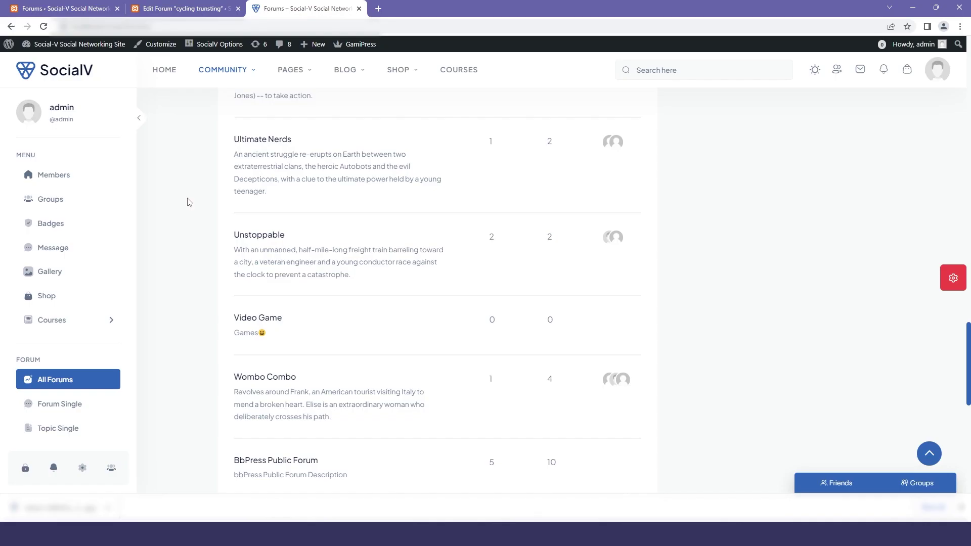
Find Cycling Trunsting in the SocialV forum list with 0 topics, then return to its Edit Forum page
{"action": "scroll", "coordinate": [195, 197], "scroll_direction": "up", "scroll_amount": 10}
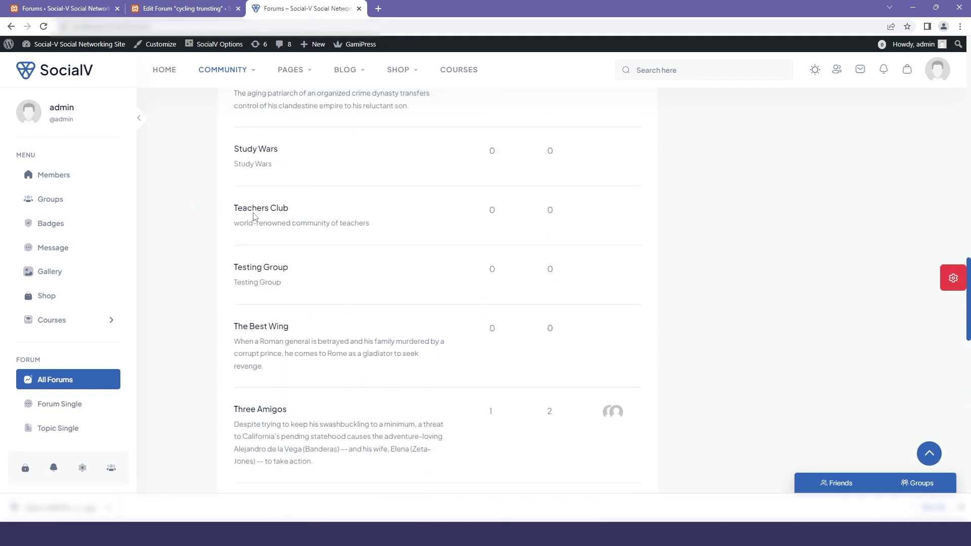
{"action": "scroll", "coordinate": [263, 224], "scroll_direction": "up", "scroll_amount": 10}
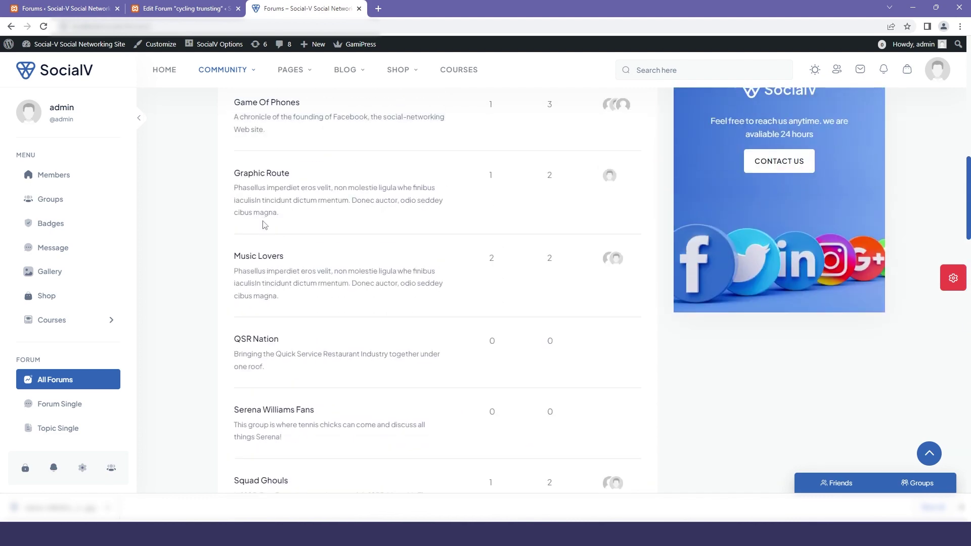
{"action": "scroll", "coordinate": [263, 224], "scroll_direction": "up", "scroll_amount": 5}
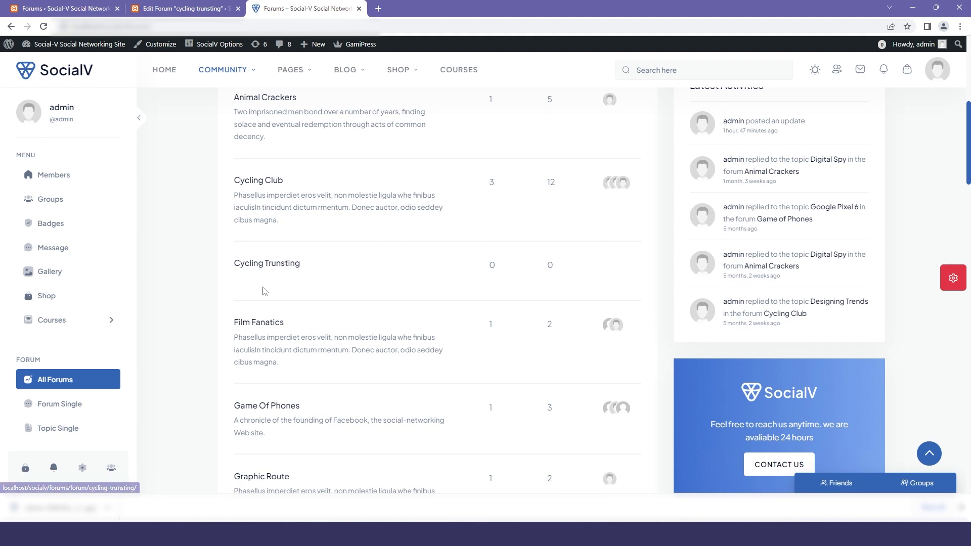
{"action": "left_click", "coordinate": [161, 5]}
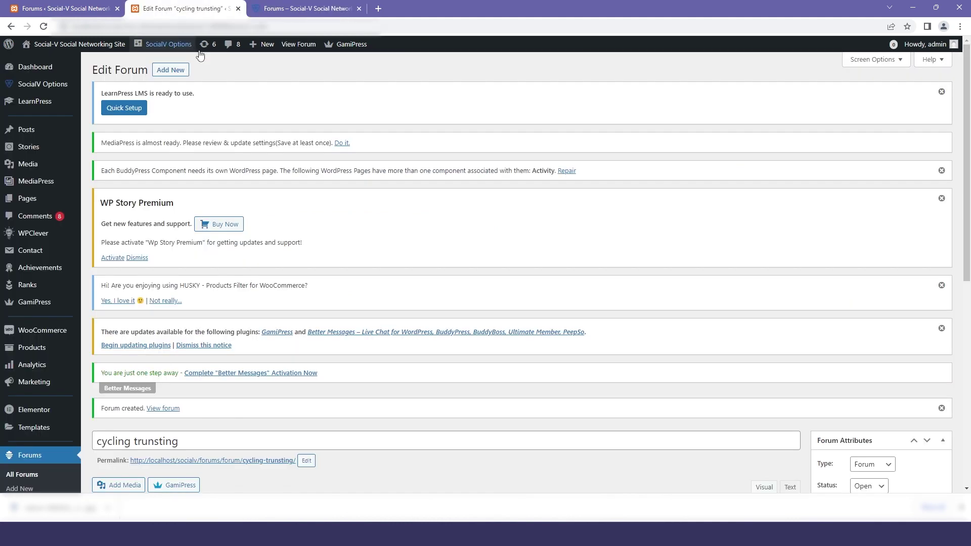
Paste a Lorem ipsum description into the forum, update it, and reload the public forums list
{"action": "scroll", "coordinate": [227, 131], "scroll_direction": "down", "scroll_amount": 4}
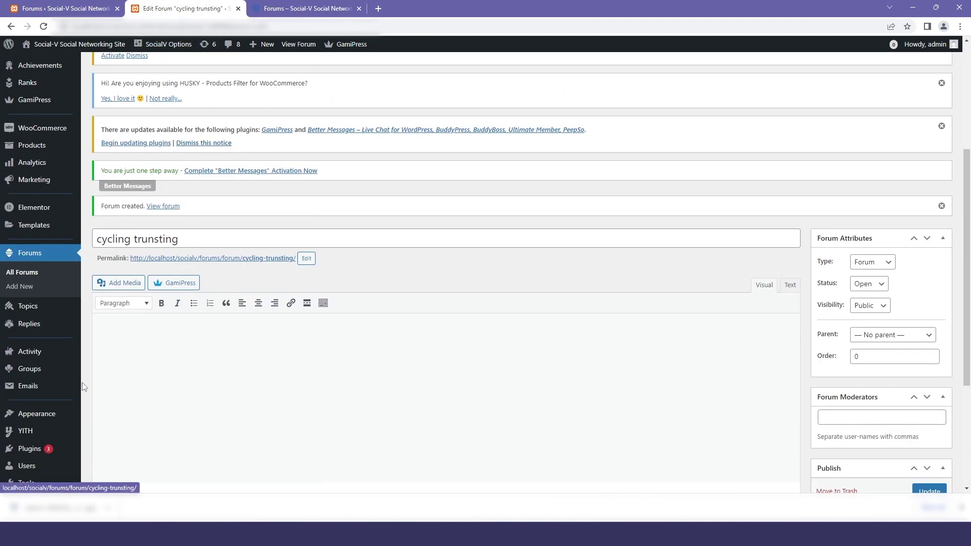
{"action": "left_click", "coordinate": [140, 332]}
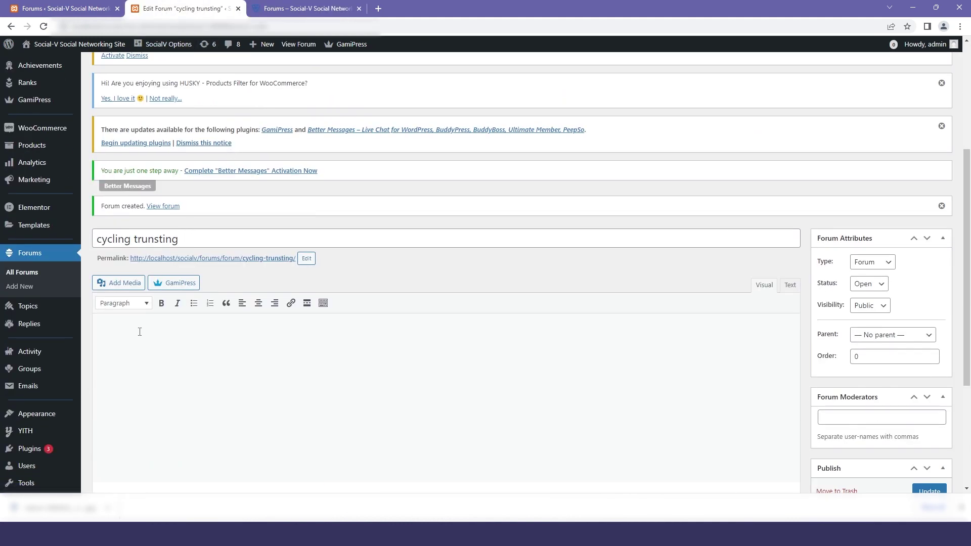
{"action": "type", "text": "Lorem ipsum dolor sit amet, consectetur adipiscing elit. In id enim ullamcorper, scelerisque tortor quis"}
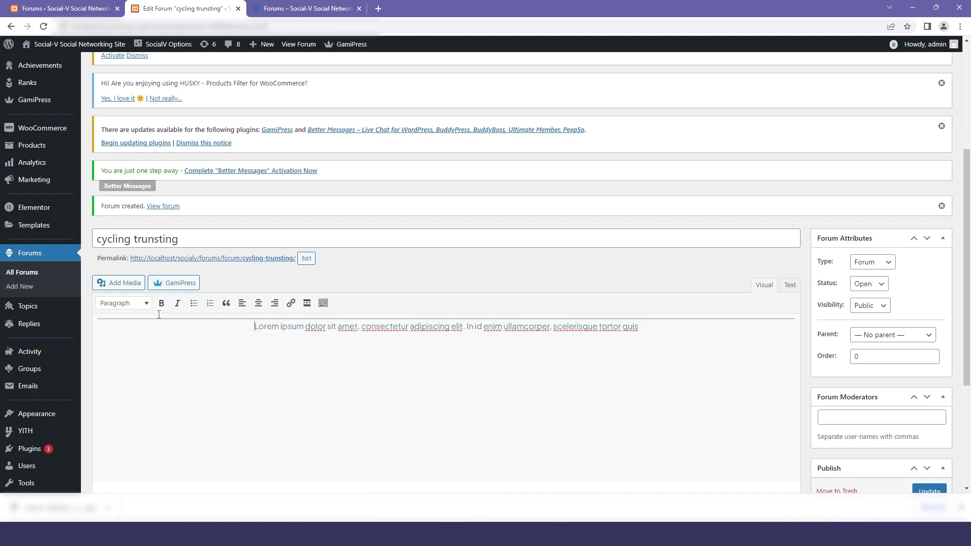
{"action": "scroll", "coordinate": [671, 353], "scroll_direction": "down", "scroll_amount": 3}
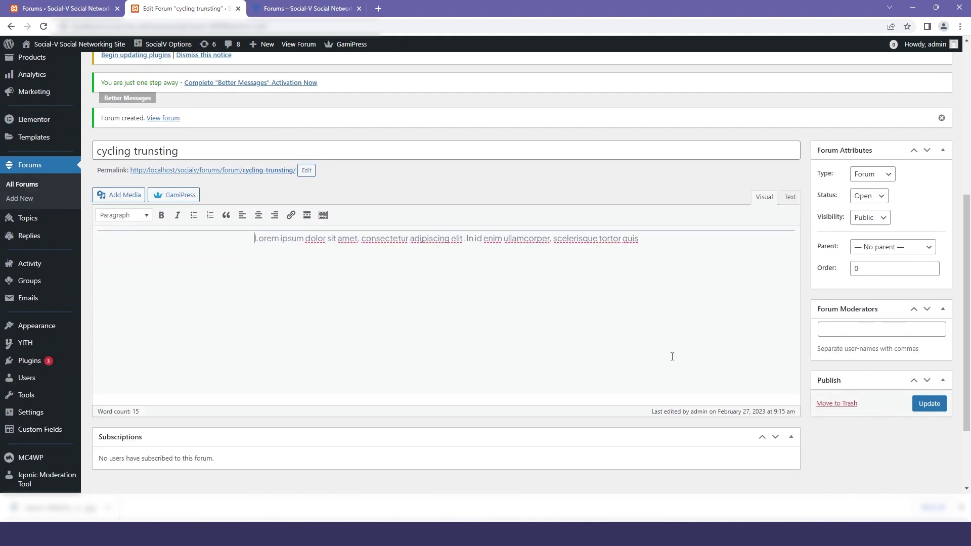
{"action": "left_click", "coordinate": [929, 374]}
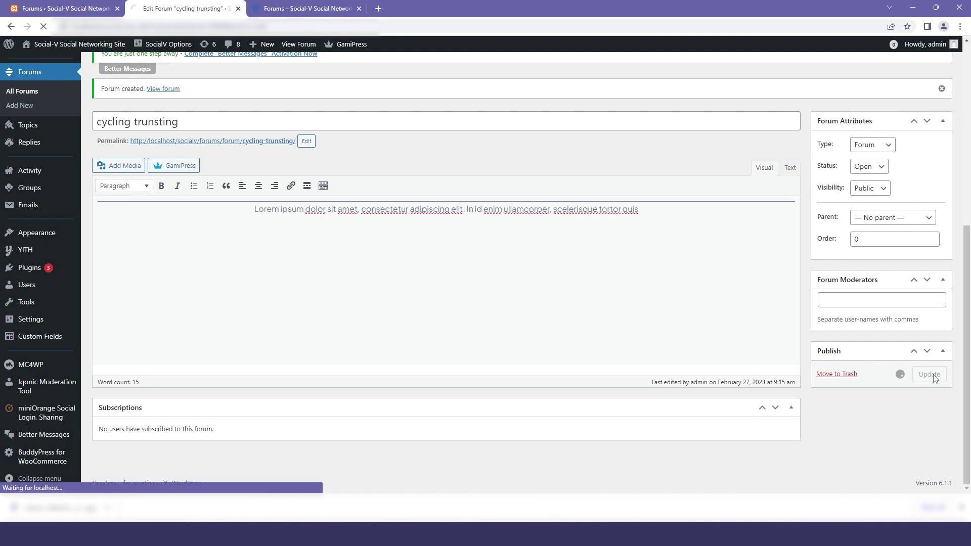
{"action": "left_click", "coordinate": [308, 8]}
{"action": "key", "text": "F5"}
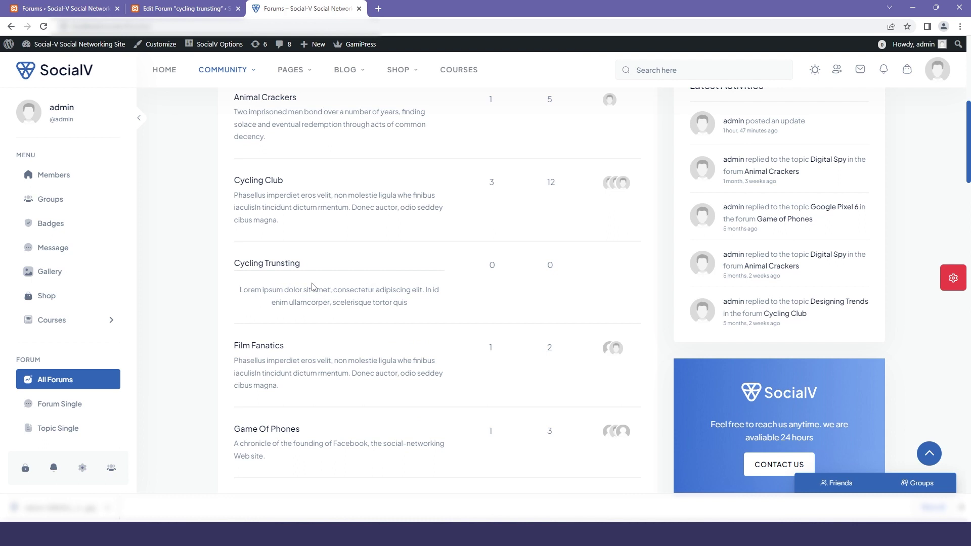
Open the Cycling Trunsting forum page and view its empty Create New Topic form
{"action": "left_click", "coordinate": [269, 264]}
{"action": "left_click_drag", "start_coordinate": [242, 327], "coordinate": [234, 296]}
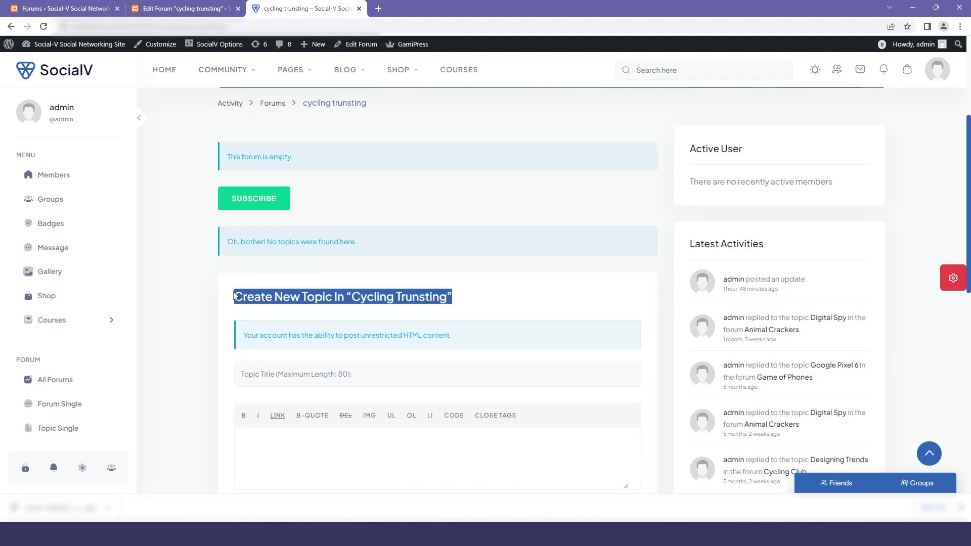
{"action": "scroll", "coordinate": [321, 273], "scroll_direction": "down", "scroll_amount": 2}
Enter the topic title 'Digital spy' and paste Lorem ipsum text as its body
{"action": "left_click", "coordinate": [365, 258]}
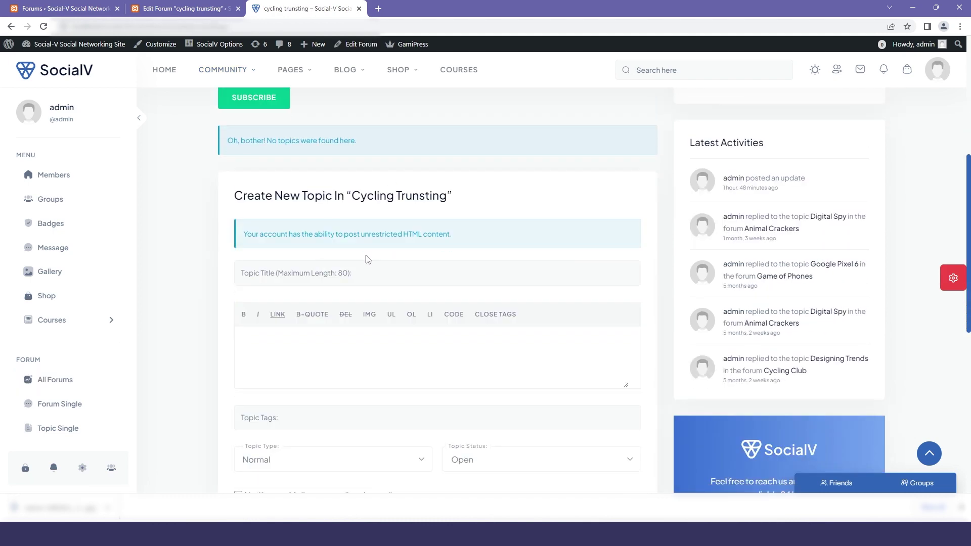
{"action": "left_click", "coordinate": [305, 276]}
{"action": "type", "text": "Digit"}
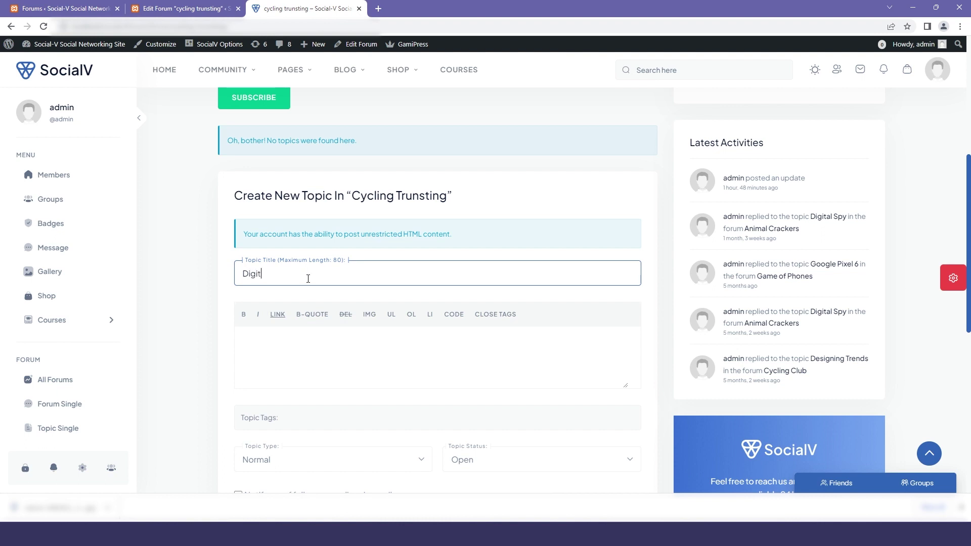
{"action": "type", "text": "al spy"}
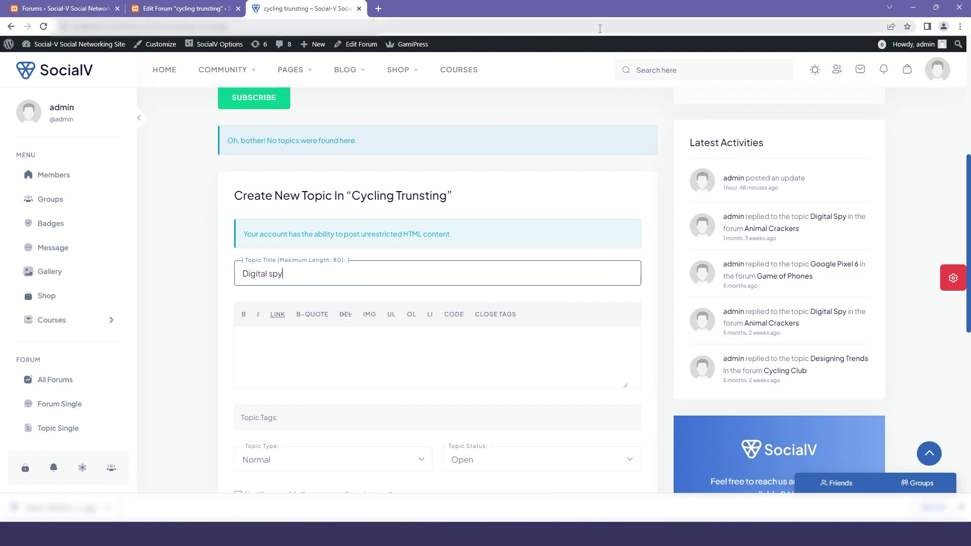
{"action": "left_click", "coordinate": [245, 334]}
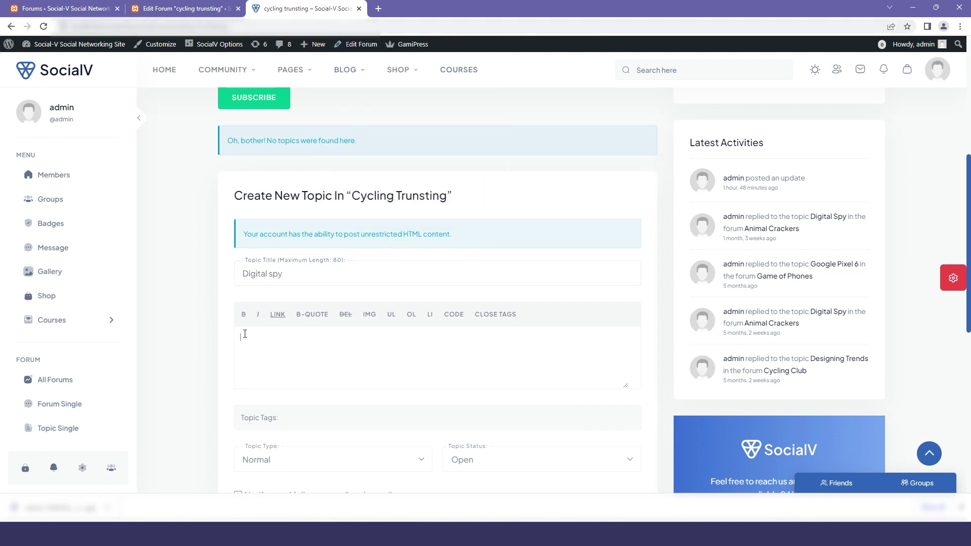
{"action": "type", "text": "Lorem ipsum dolor sit amet, consectetur adipiscing elit. In id enim ullamcorper, scelerisque tortor quis"}
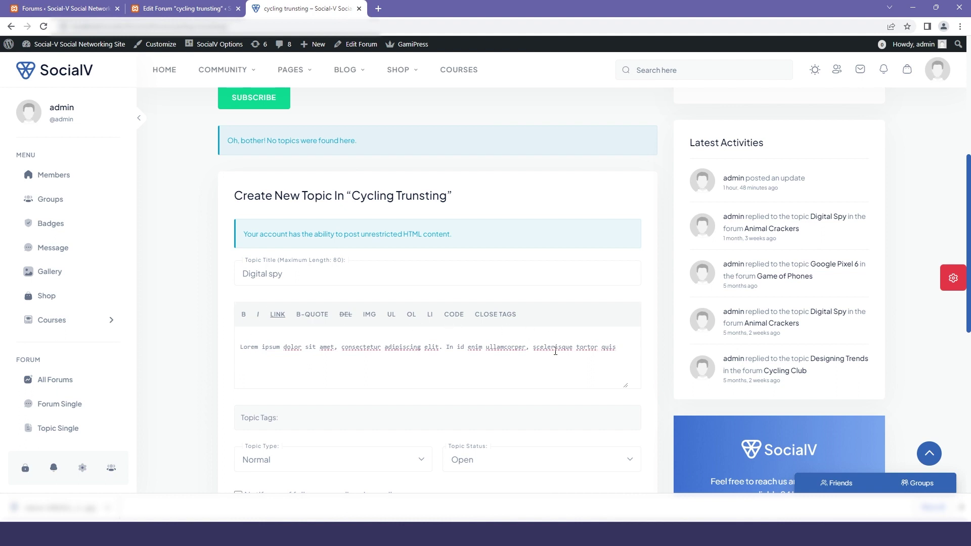
{"action": "scroll", "coordinate": [555, 350], "scroll_direction": "down", "scroll_amount": 2}
Add tag 'club', keep type Normal and status Open, enable reply notifications, and submit
{"action": "left_click", "coordinate": [335, 319]}
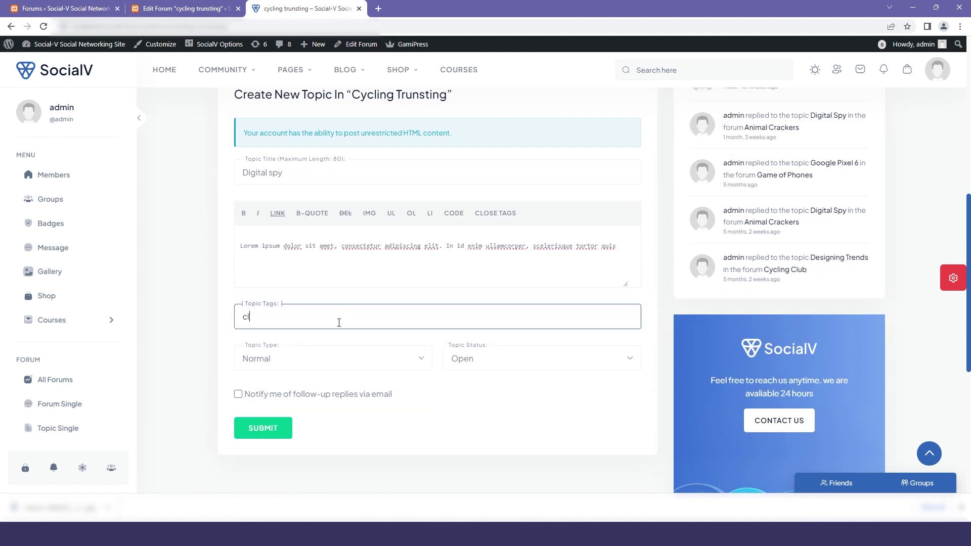
{"action": "left_click", "coordinate": [331, 361]}
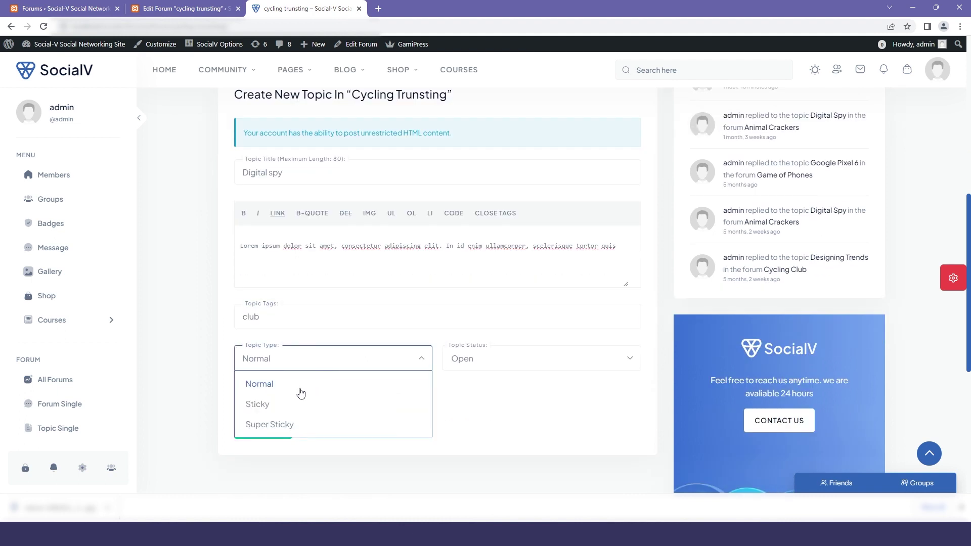
{"action": "left_click", "coordinate": [282, 383]}
{"action": "left_click", "coordinate": [481, 356]}
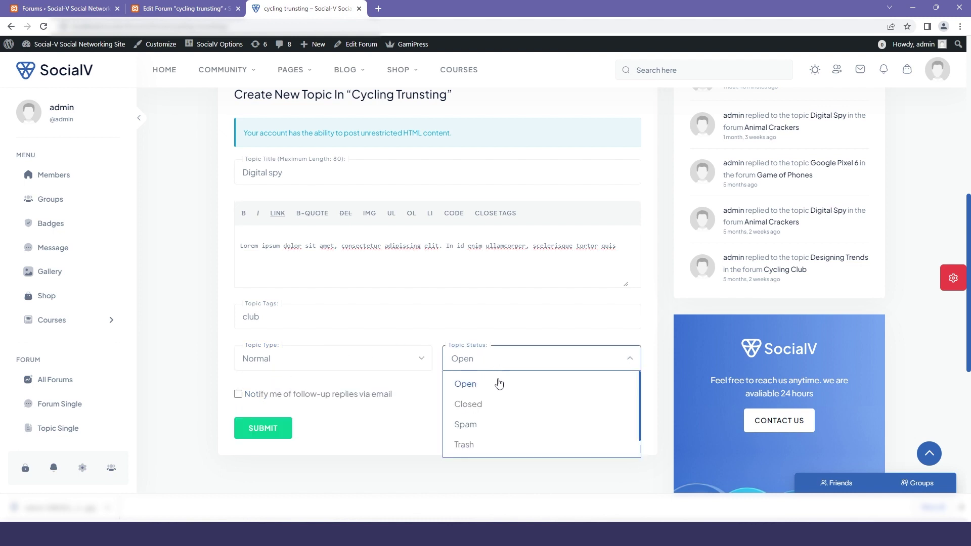
{"action": "left_click", "coordinate": [490, 361]}
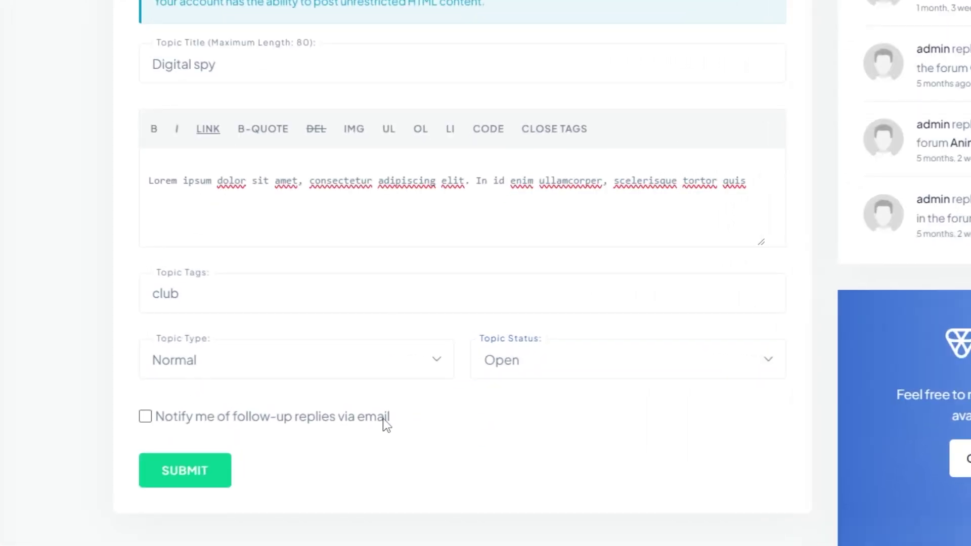
{"action": "left_click_drag", "start_coordinate": [386, 425], "coordinate": [184, 432]}
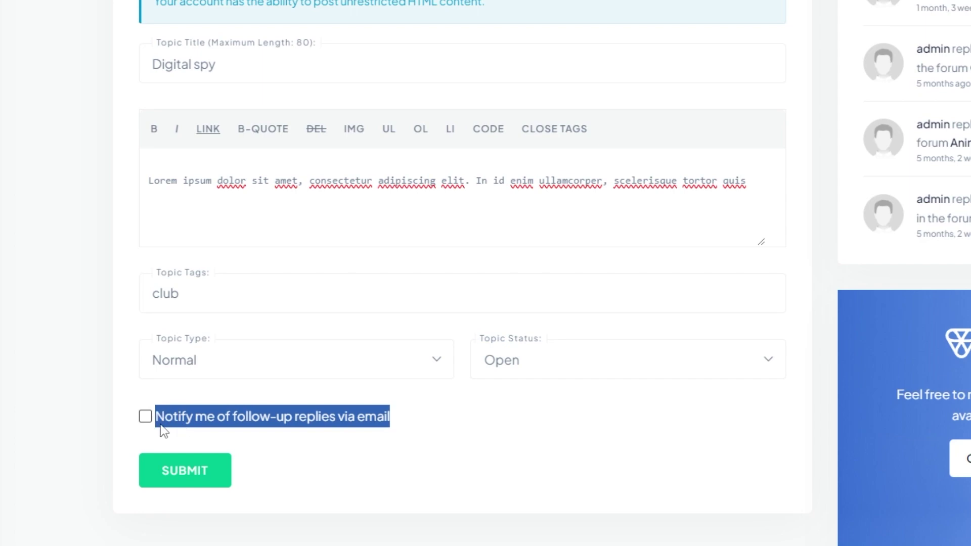
{"action": "left_click", "coordinate": [182, 419]}
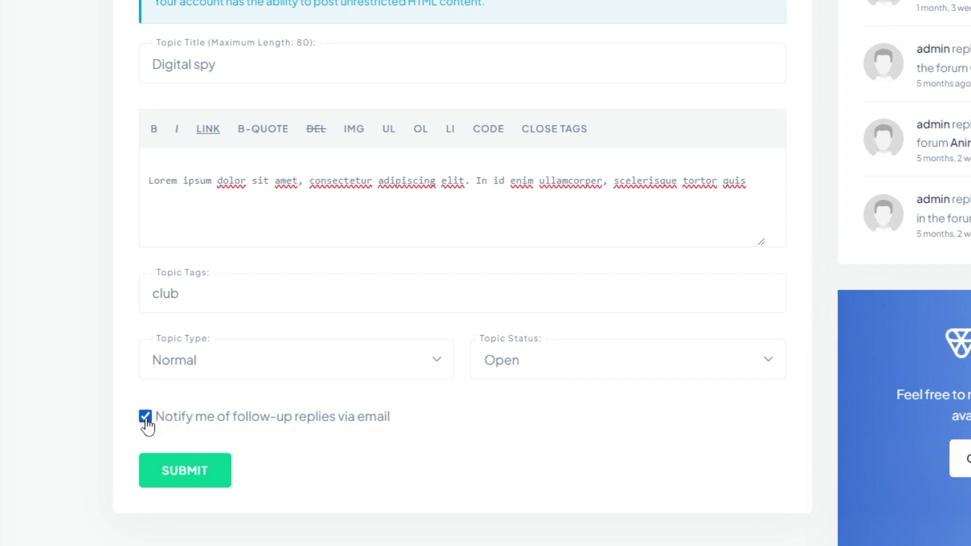
{"action": "left_click", "coordinate": [191, 471]}
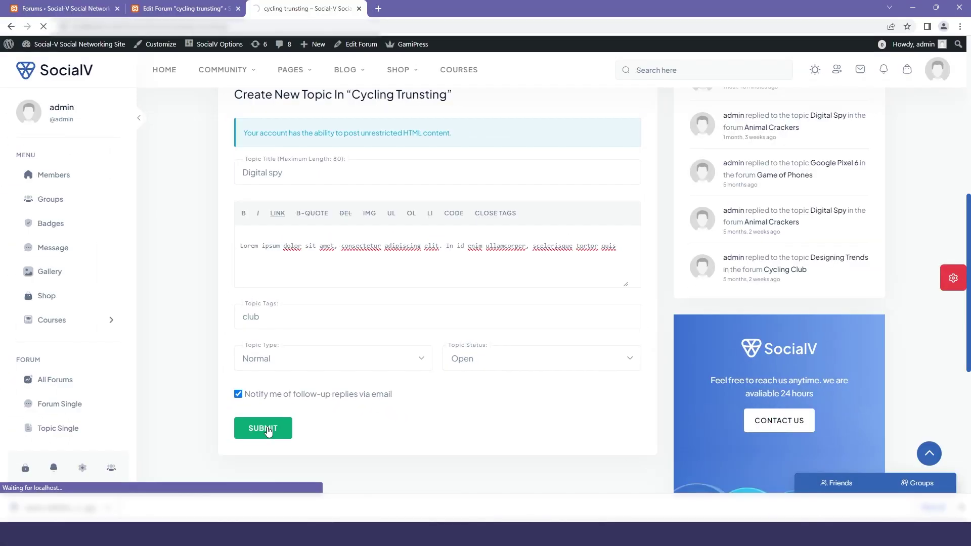
Post a reply calling Digital Spy a British-based entertainment, television and film website
{"action": "left_click_drag", "start_coordinate": [345, 301], "coordinate": [231, 305]}
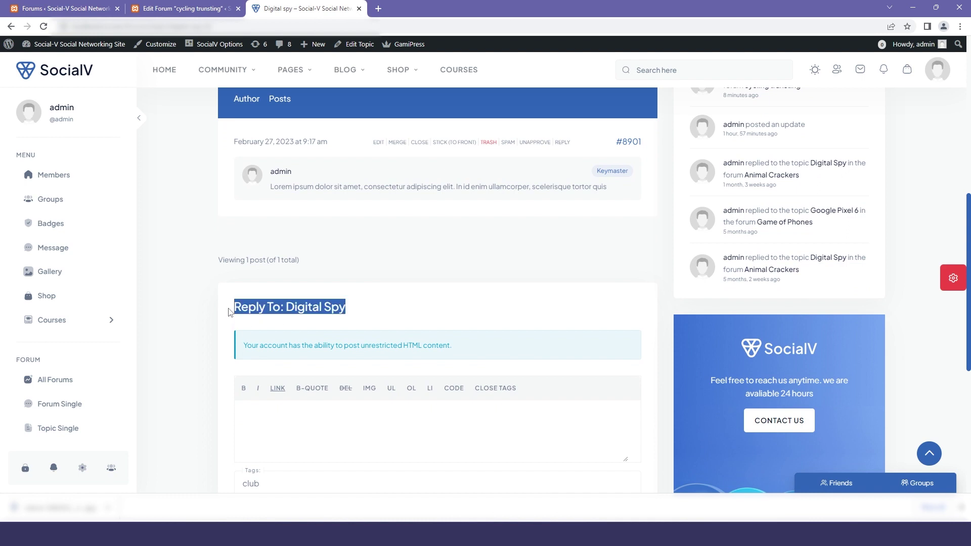
{"action": "left_click", "coordinate": [246, 301]}
{"action": "scroll", "coordinate": [276, 296], "scroll_direction": "down", "scroll_amount": 2}
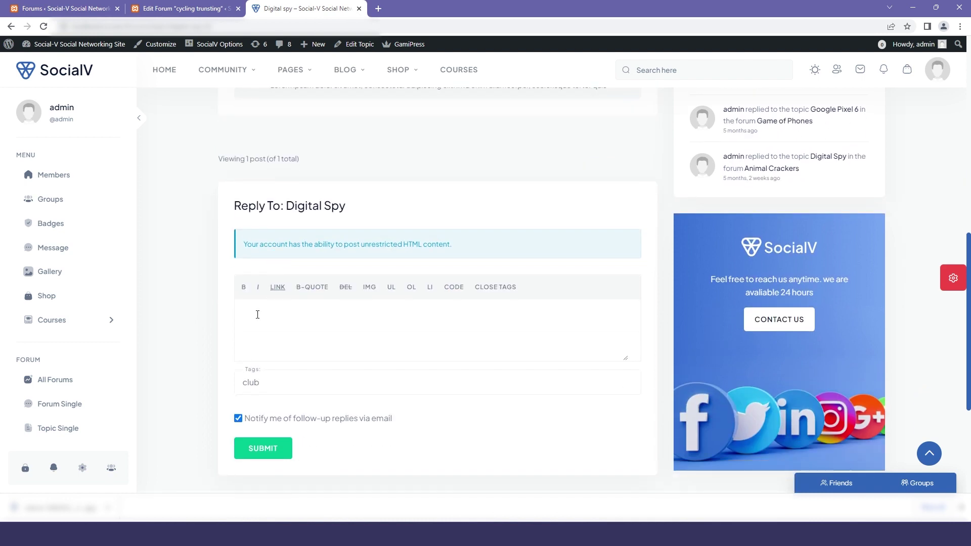
{"action": "type", "text": "As we know digital spy is the britishbase entertainment, television and film website"}
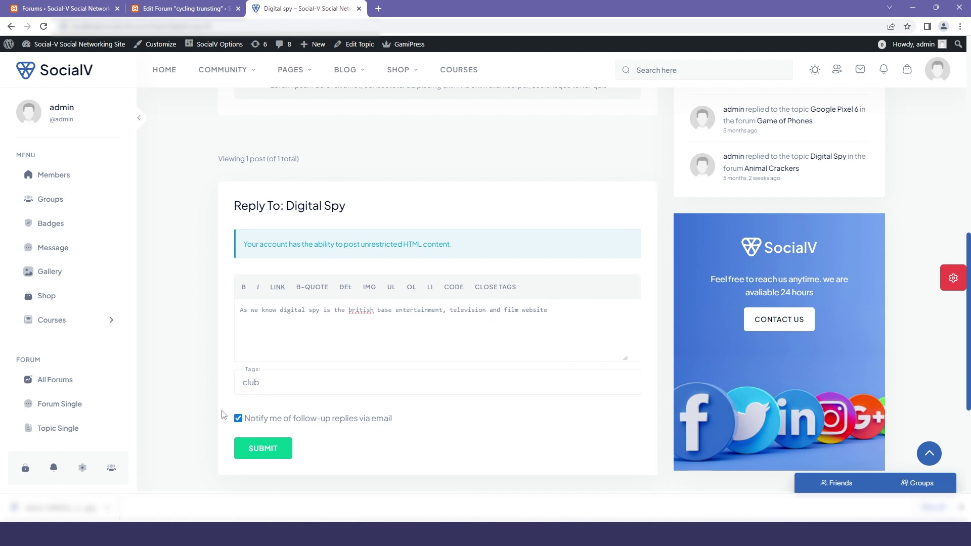
{"action": "left_click", "coordinate": [274, 444]}
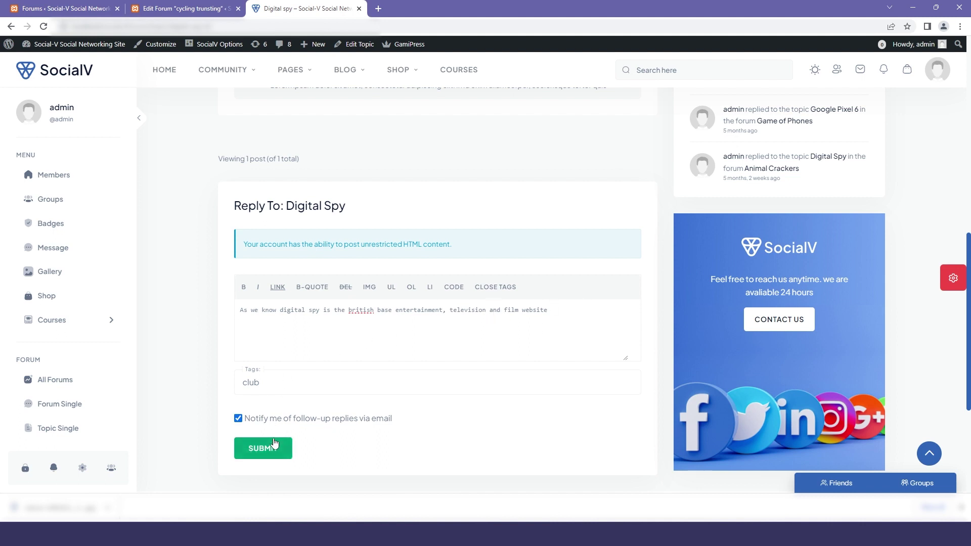
Check the newly posted reply on the Digital spy topic page
{"action": "scroll", "coordinate": [307, 435], "scroll_direction": "down", "scroll_amount": 5}
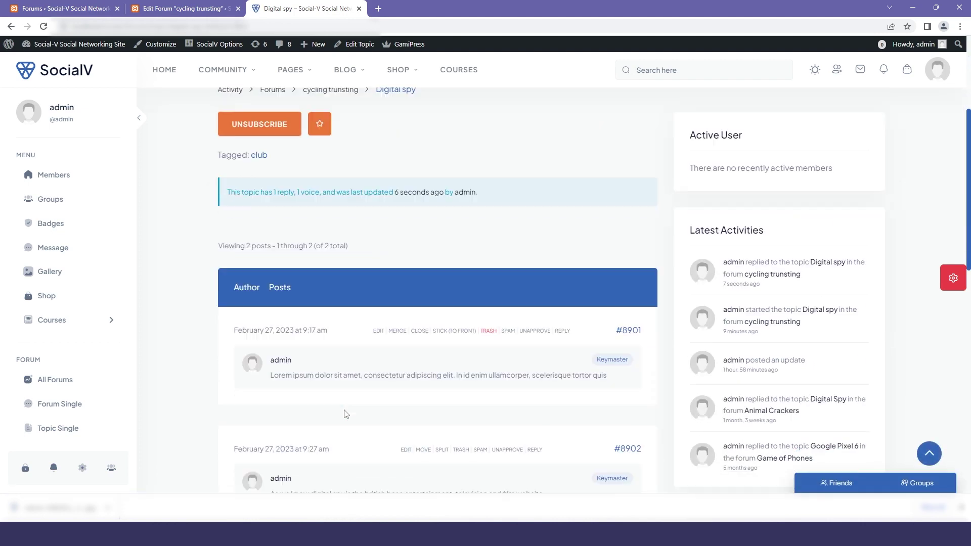
{"action": "left_click_drag", "start_coordinate": [264, 356], "coordinate": [409, 347]}
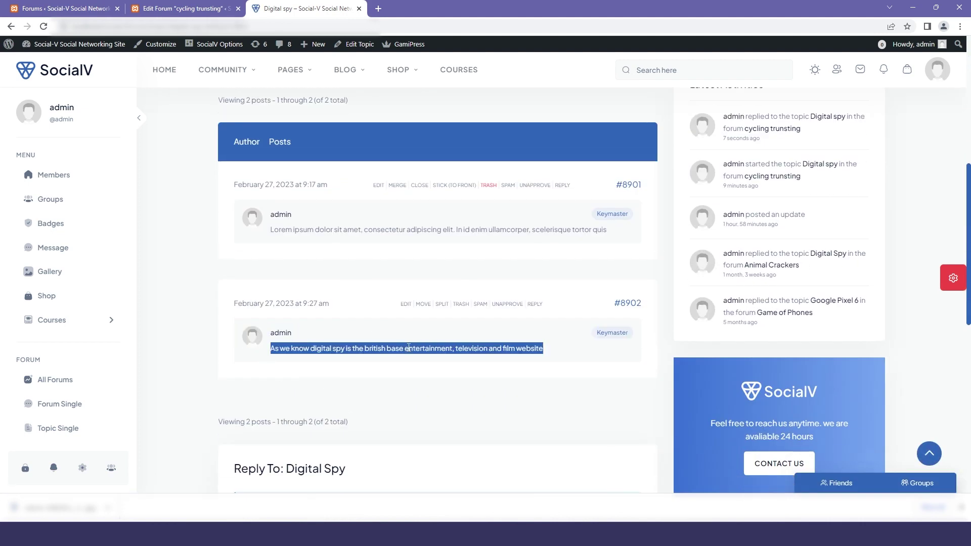
{"action": "scroll", "coordinate": [416, 348], "scroll_direction": "up", "scroll_amount": 6}
In the cycling trunsting forum, verify Digital Spy shows 1 voice and 2 posts, then reopen it
{"action": "left_click", "coordinate": [338, 248]}
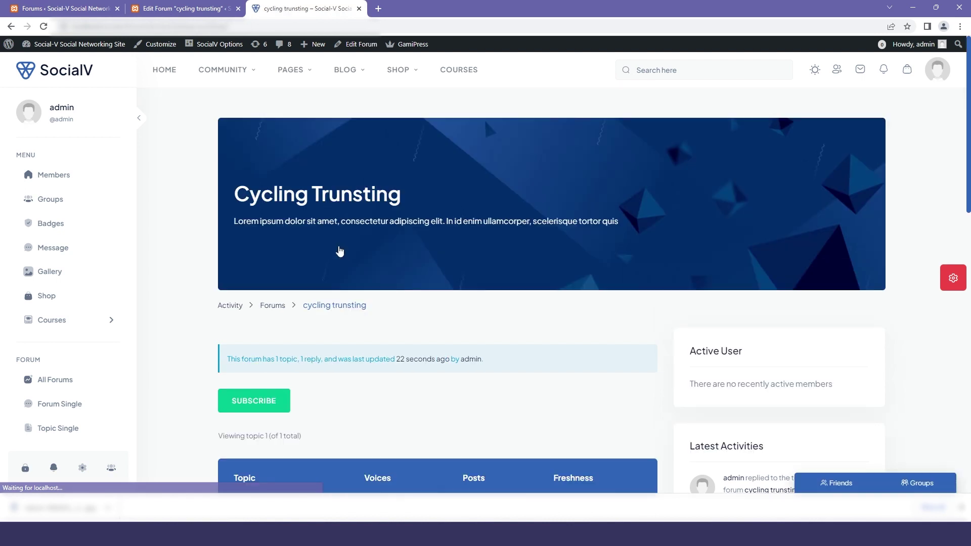
{"action": "scroll", "coordinate": [339, 251], "scroll_direction": "down", "scroll_amount": 3}
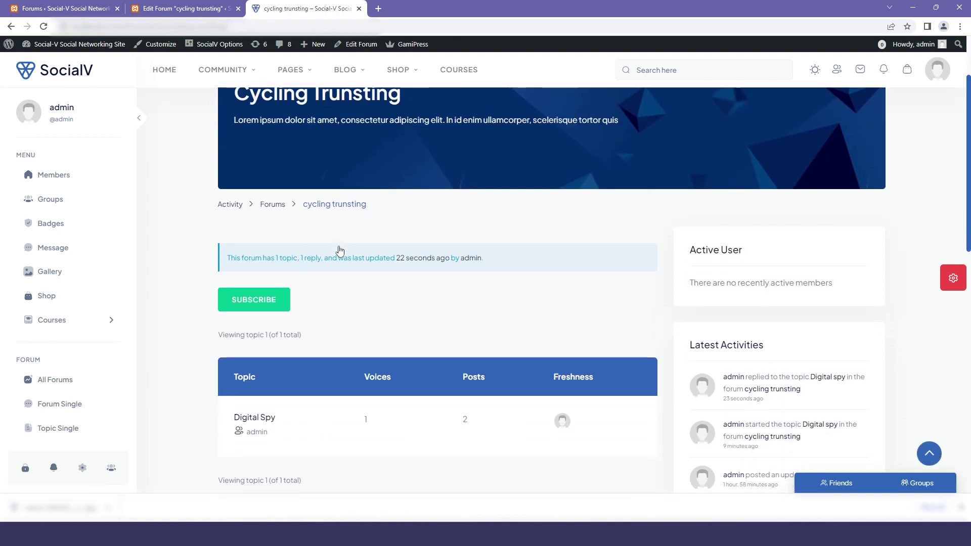
{"action": "scroll", "coordinate": [368, 261], "scroll_direction": "down", "scroll_amount": 2}
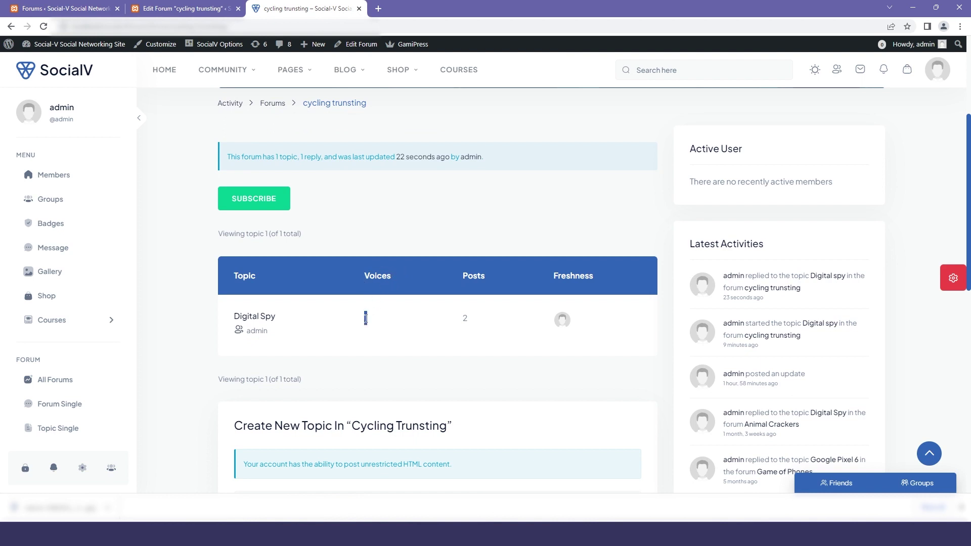
{"action": "left_click", "coordinate": [473, 266]}
{"action": "double_click", "coordinate": [464, 317]}
{"action": "scroll", "coordinate": [455, 328], "scroll_direction": "up", "scroll_amount": 2}
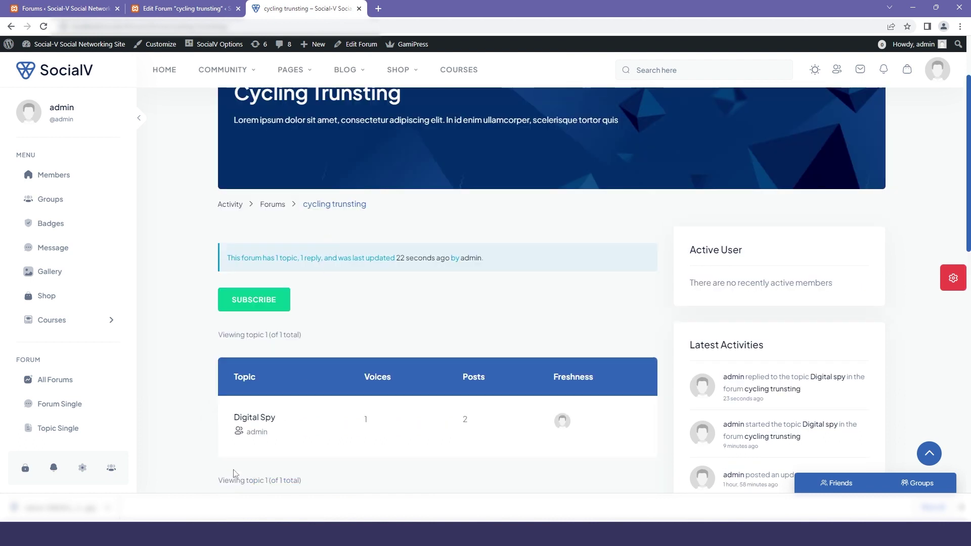
{"action": "left_click", "coordinate": [258, 421]}
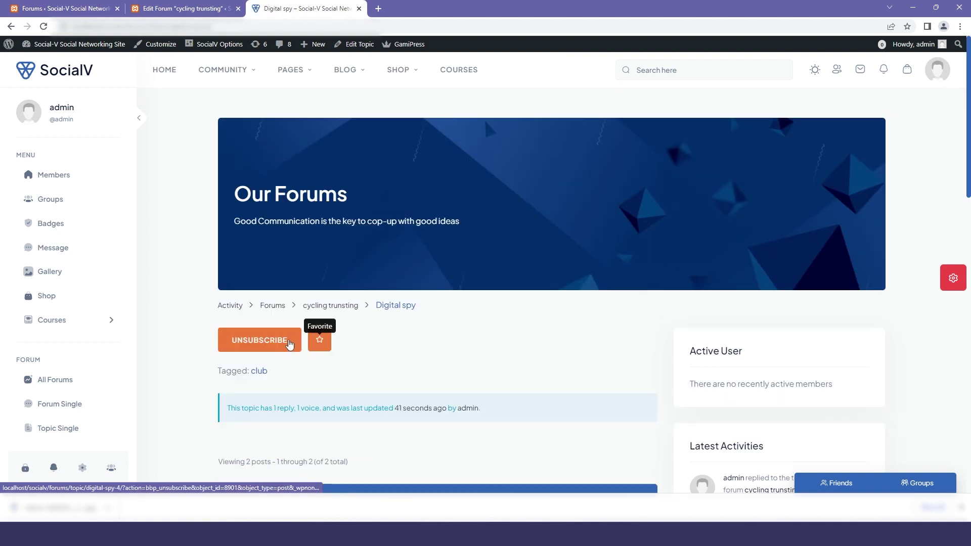
Unsubscribe from the Digital Spy topic
{"action": "left_click", "coordinate": [288, 345]}
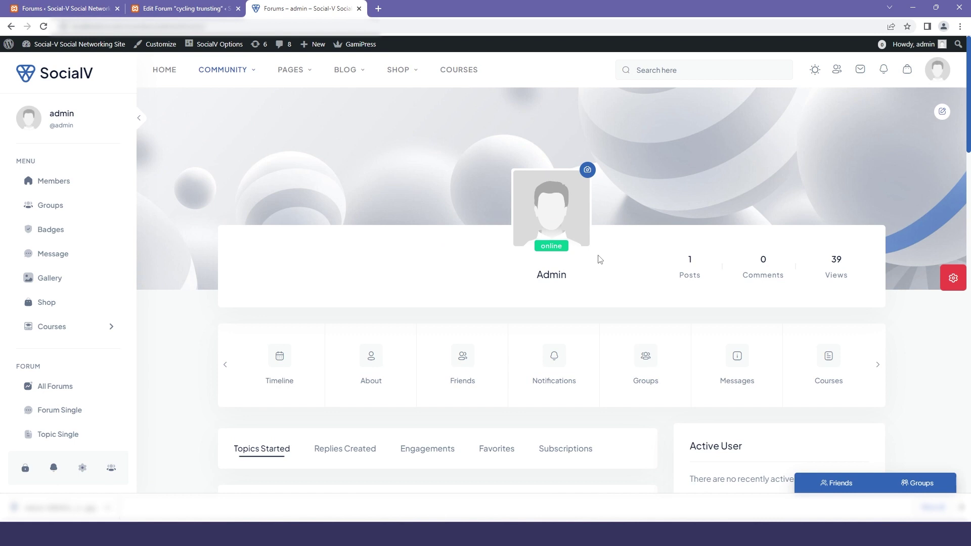
Scan Topics Started, then confirm Digital Spy appears in the admin's Favorites list
{"action": "scroll", "coordinate": [596, 264], "scroll_direction": "down", "scroll_amount": 4}
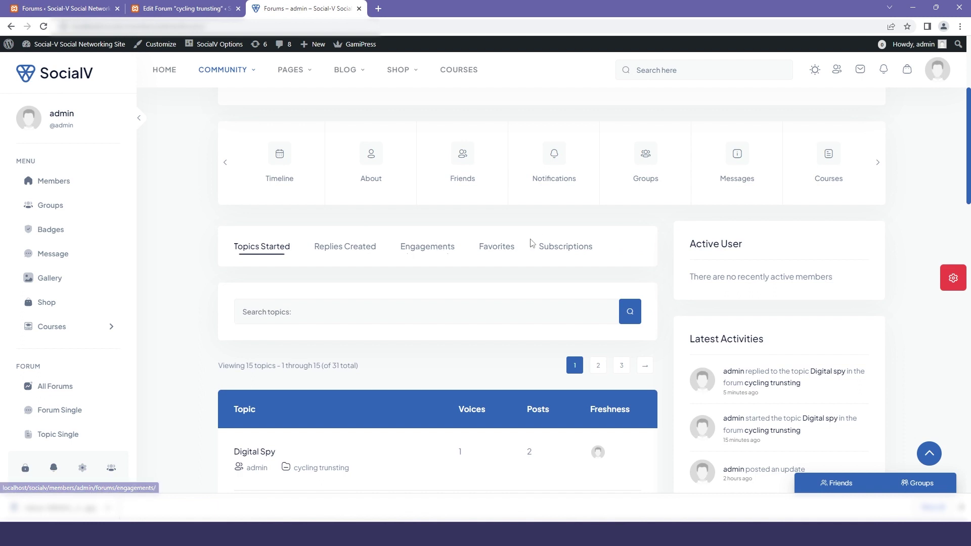
{"action": "left_click", "coordinate": [498, 252]}
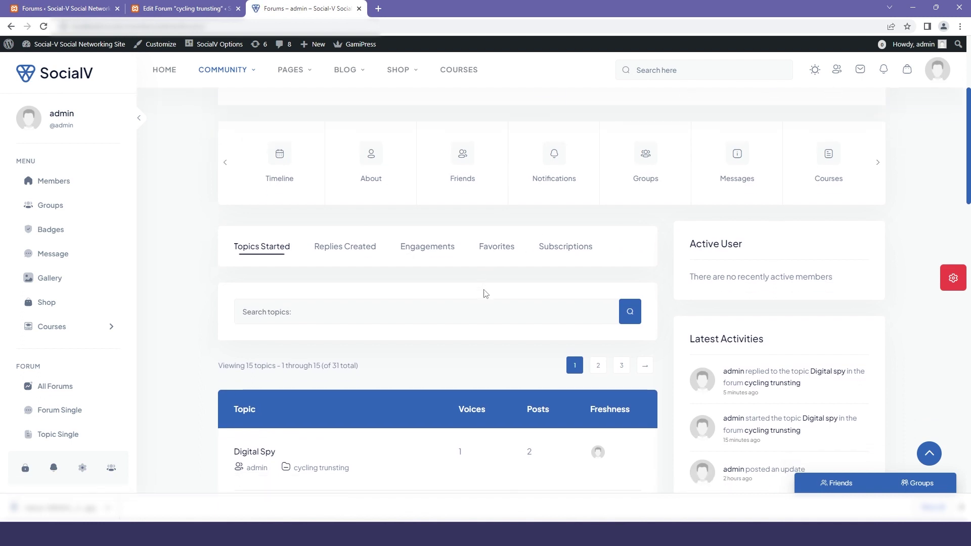
{"action": "scroll", "coordinate": [484, 292], "scroll_direction": "down", "scroll_amount": 1}
{"action": "scroll", "coordinate": [483, 292], "scroll_direction": "down", "scroll_amount": 1}
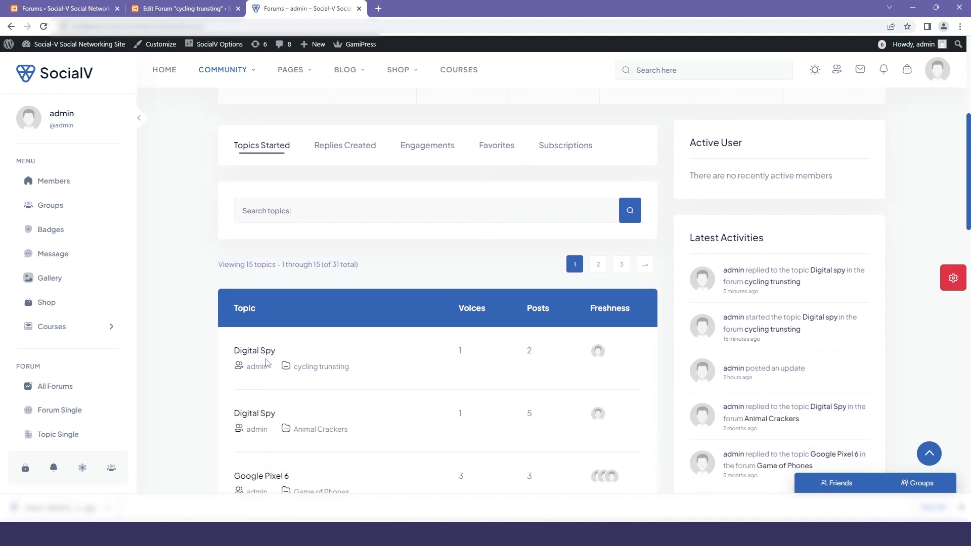
{"action": "scroll", "coordinate": [268, 363], "scroll_direction": "down", "scroll_amount": 2}
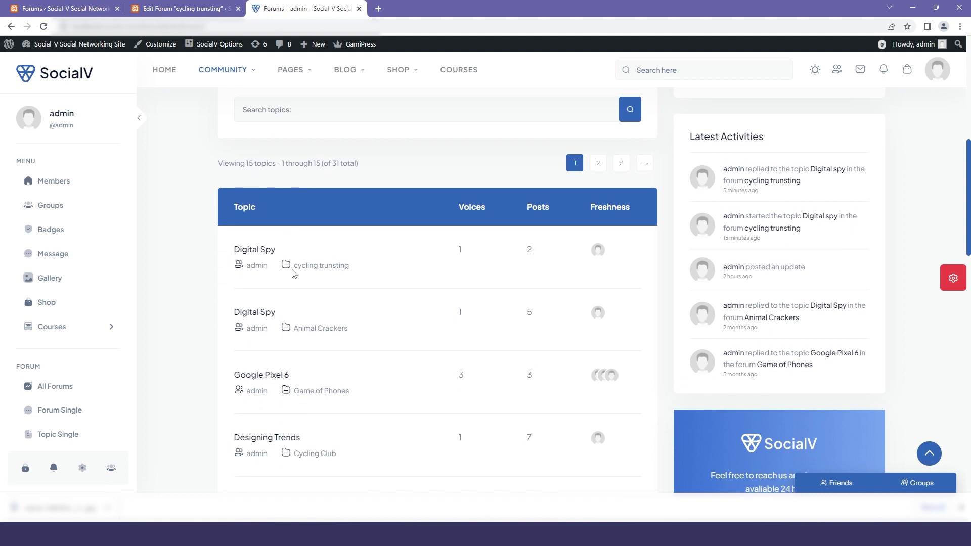
{"action": "scroll", "coordinate": [488, 261], "scroll_direction": "down", "scroll_amount": 2}
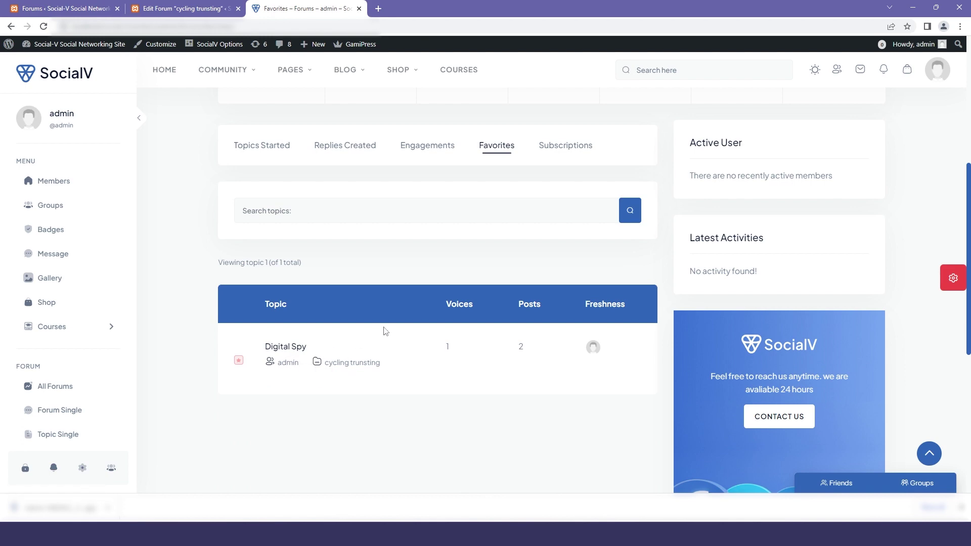
{"action": "scroll", "coordinate": [525, 258], "scroll_direction": "up", "scroll_amount": 2}
Show the admin's subscribed forums, such as Cycling Club and Film Fanatics
{"action": "left_click", "coordinate": [573, 251]}
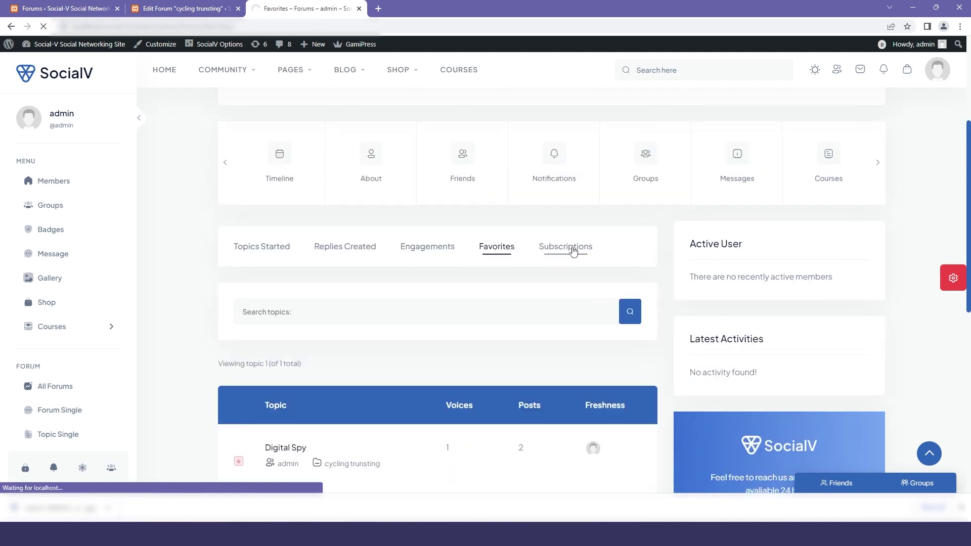
{"action": "scroll", "coordinate": [423, 323], "scroll_direction": "down", "scroll_amount": 4}
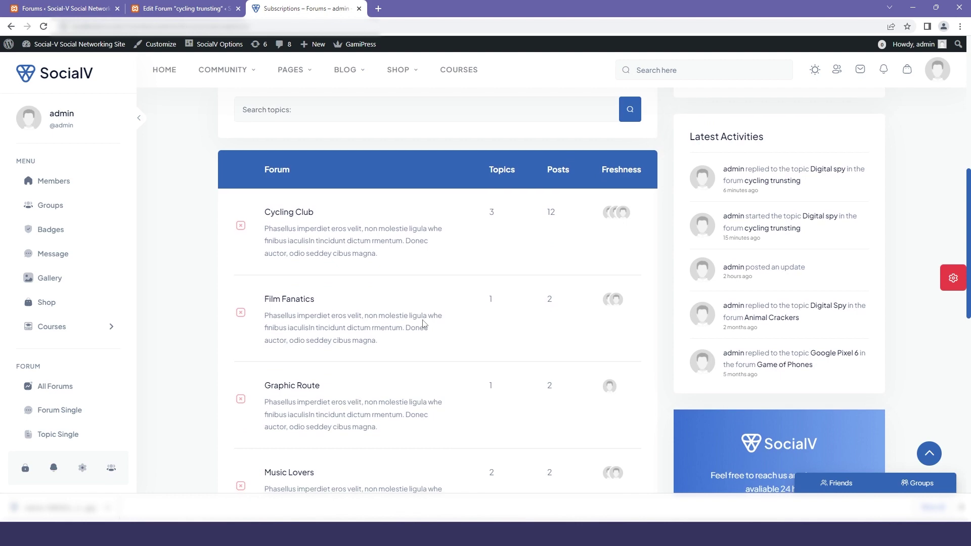
{"action": "scroll", "coordinate": [338, 215], "scroll_direction": "down", "scroll_amount": 6}
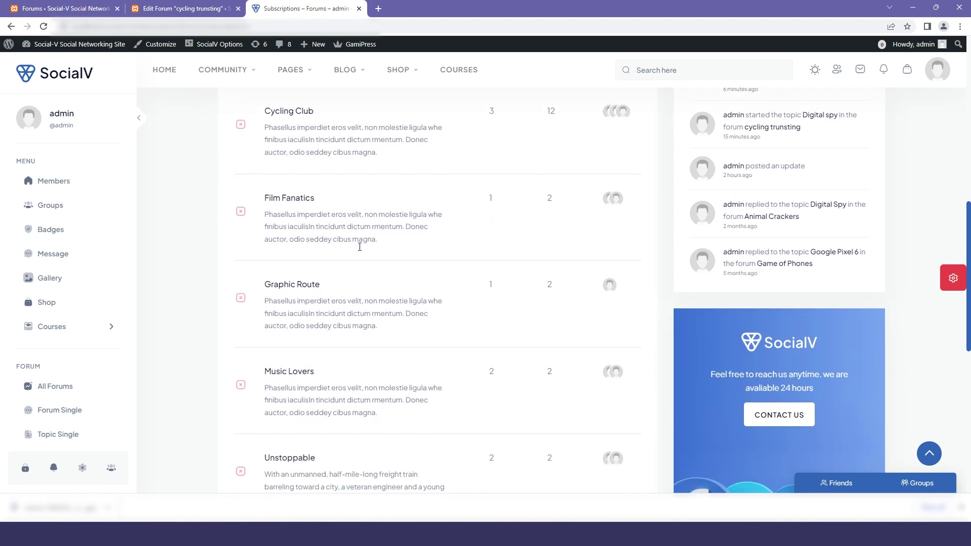